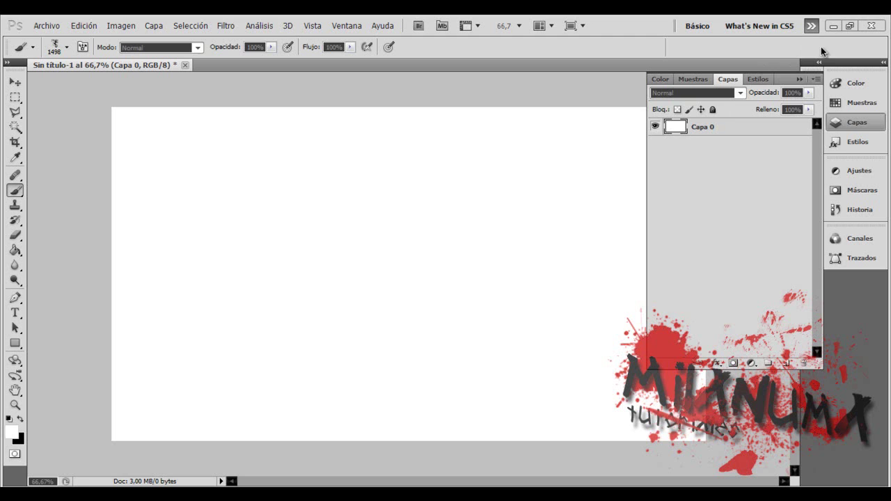
# Switch to the desktop and examine the neon pulse line and glow of the Music wallpaper as a reference.
pyautogui.click(798, 79)
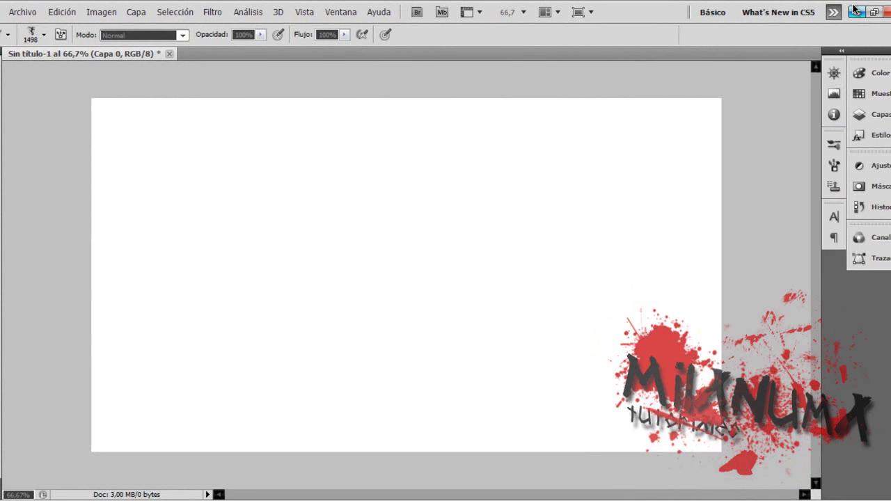
pyautogui.click(858, 11)
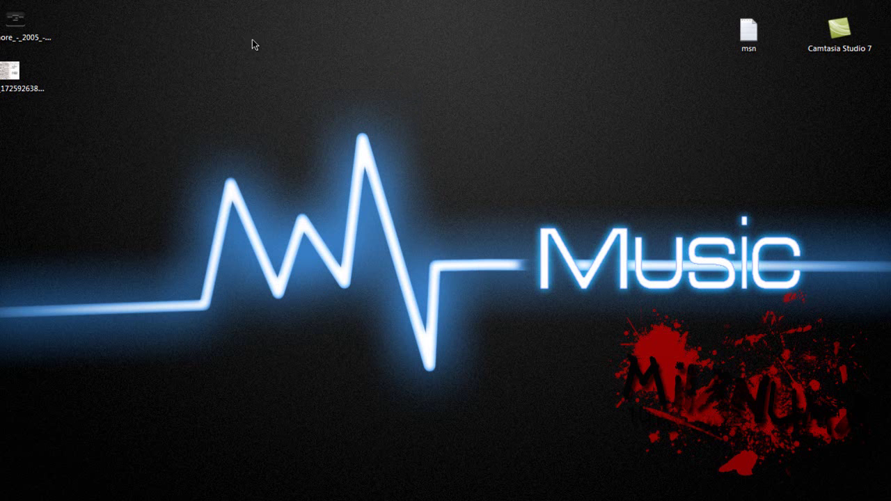
pyautogui.moveTo(174, 106); pyautogui.dragTo(890, 166)
pyautogui.click(811, 166)
pyautogui.moveTo(163, 50); pyautogui.dragTo(890, 397)
pyautogui.moveTo(890, 397); pyautogui.dragTo(890, 433)
pyautogui.moveTo(890, 433); pyautogui.dragTo(431, 359)
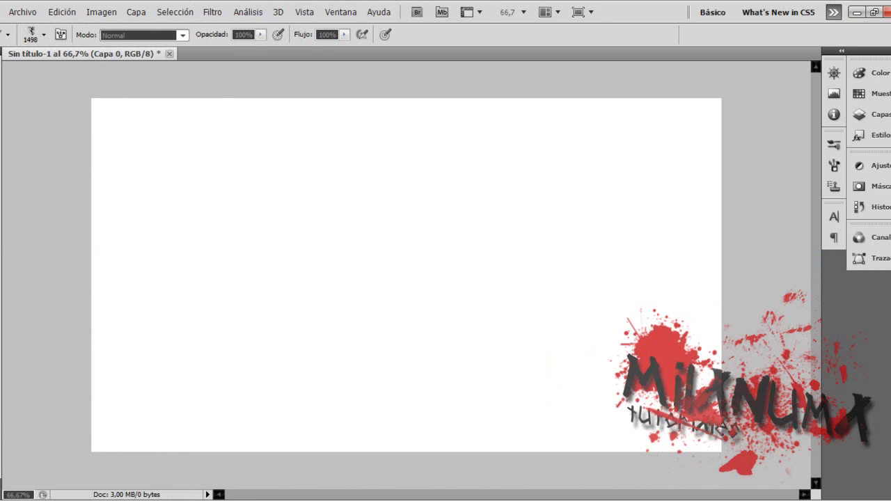
# Fill the layer Capa 0 with black using the Paint Bucket tool.
pyautogui.press('v')
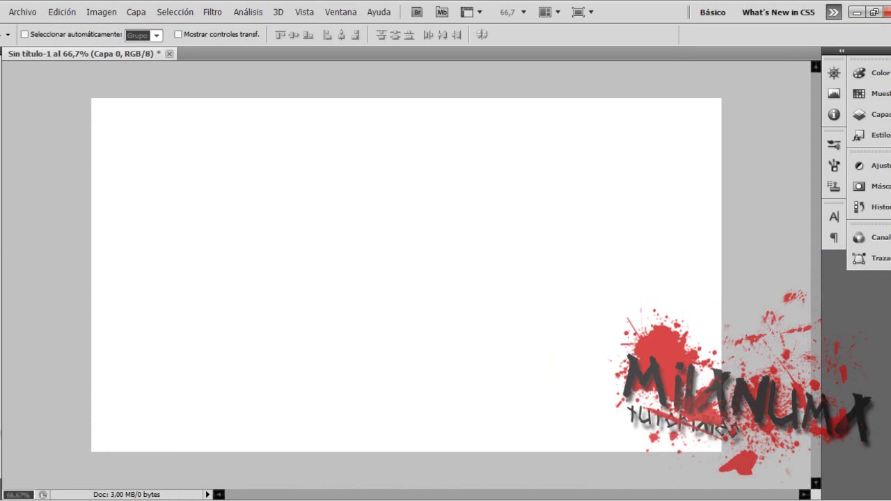
pyautogui.click(1, 249)
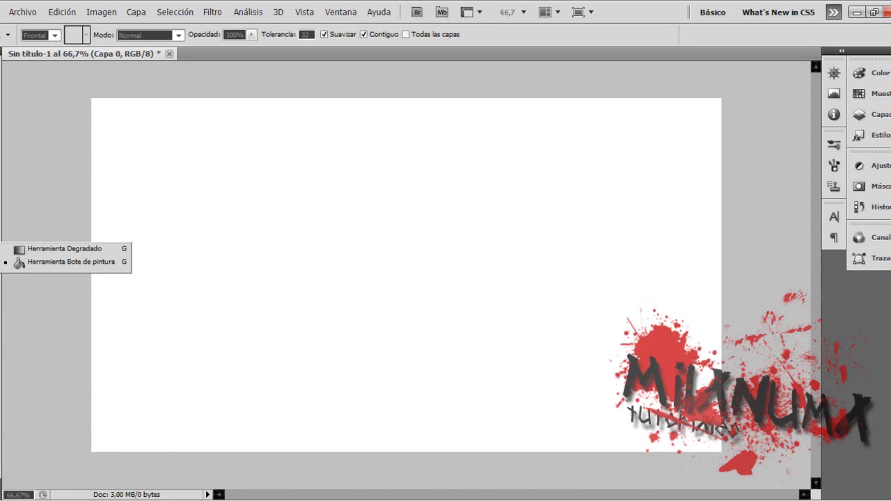
pyautogui.click(33, 262)
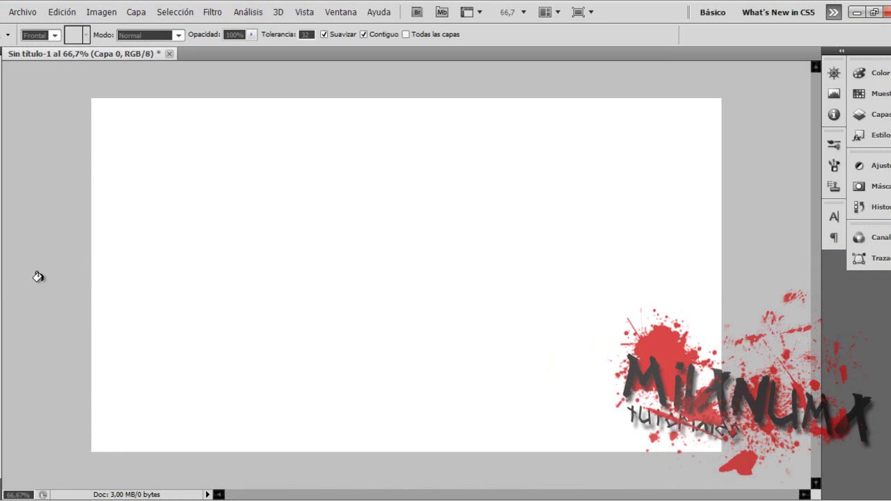
pyautogui.click(208, 255)
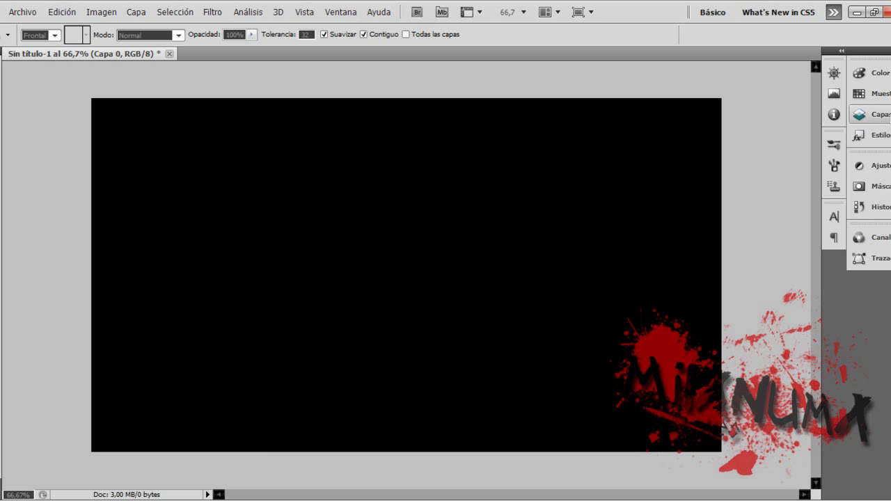
pyautogui.click(870, 114)
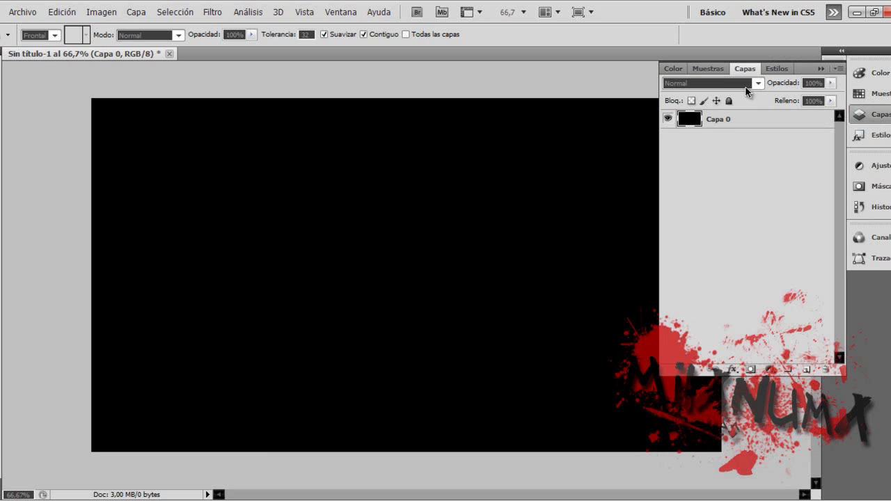
pyautogui.click(827, 69)
# Activate the Pen tool and display the heart-shaped work path, Trazado de trabajo, on the canvas.
pyautogui.rightClick(2, 299)
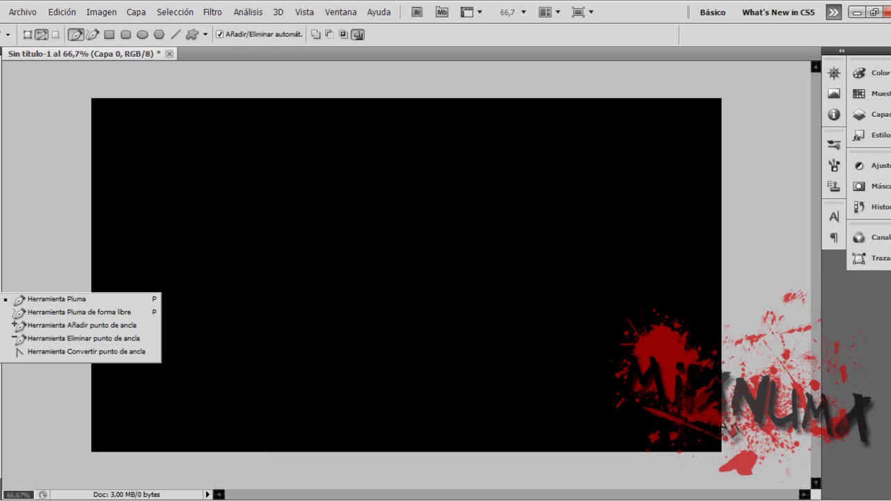
pyautogui.click(10, 301)
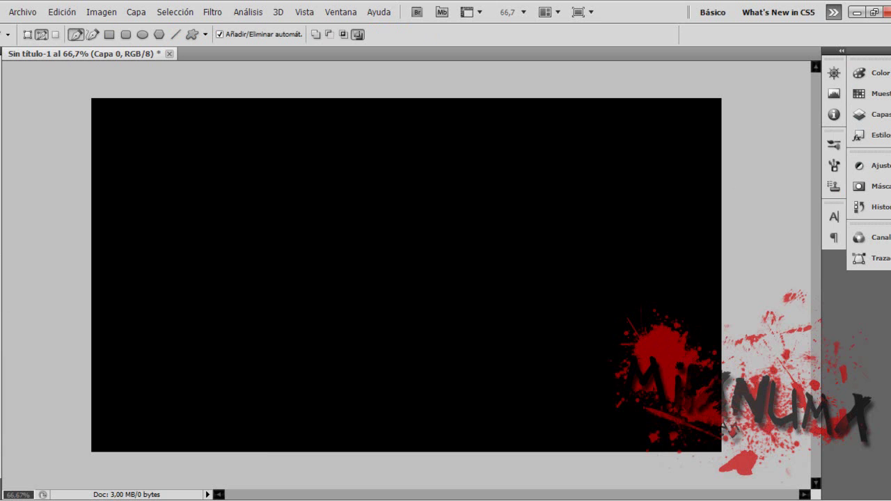
pyautogui.click(857, 12)
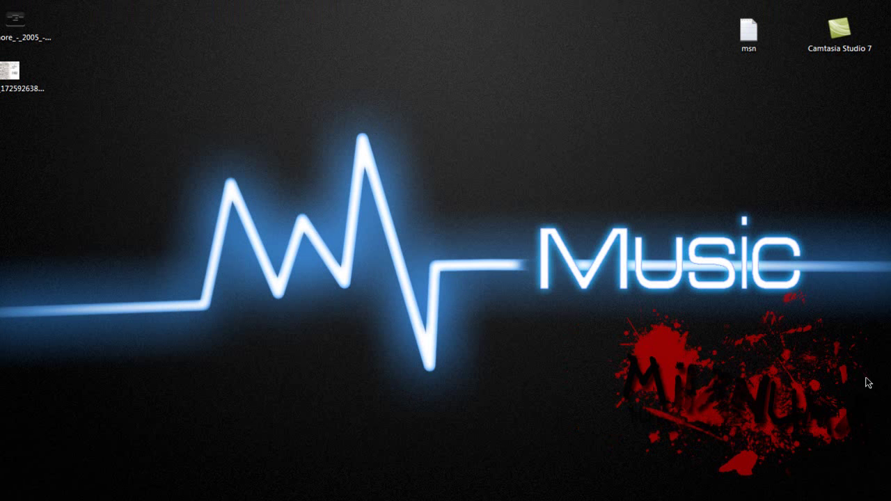
pyautogui.hotkey('alt', 'Tab')
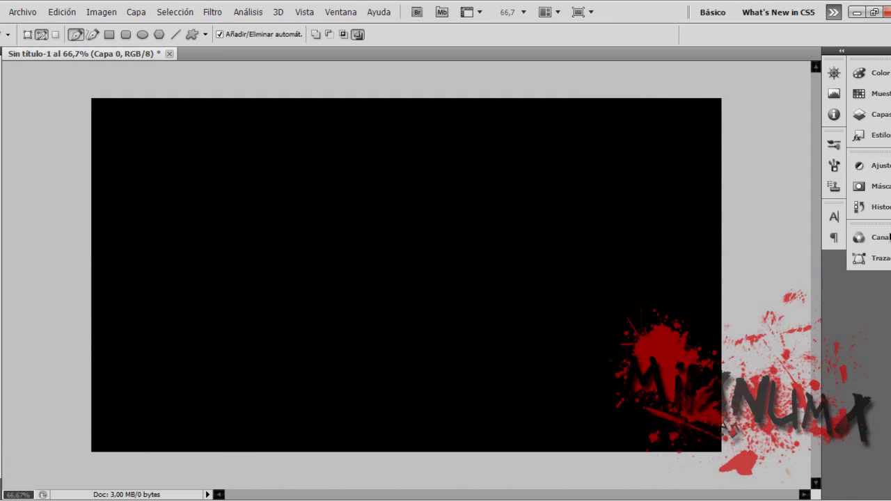
pyautogui.click(863, 257)
pyautogui.click(700, 201)
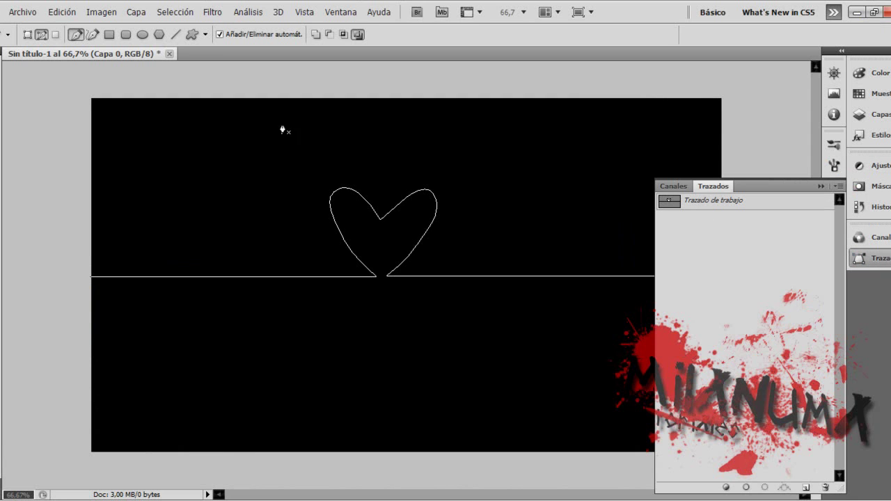
pyautogui.click(821, 186)
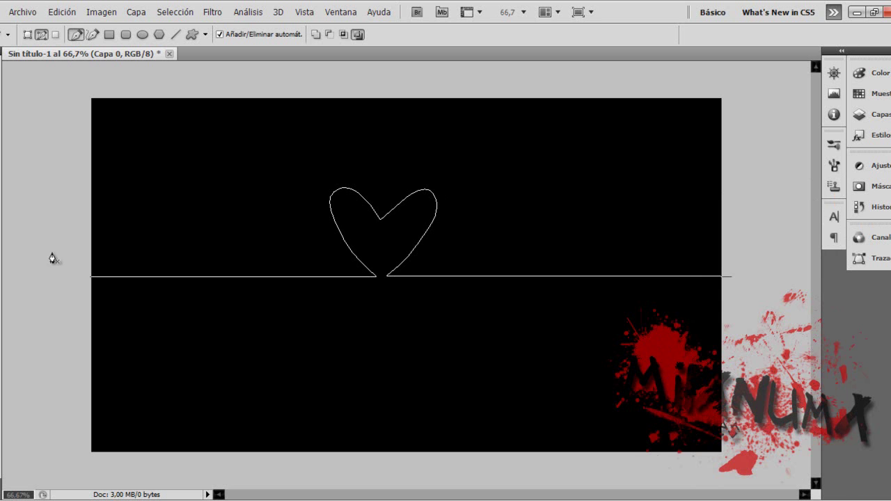
# Move both horizontal lines of the path slightly down and shift the heart's upper-left curve slightly outward.
pyautogui.moveTo(417, 279); pyautogui.dragTo(416, 290)
pyautogui.moveTo(303, 277); pyautogui.dragTo(303, 286)
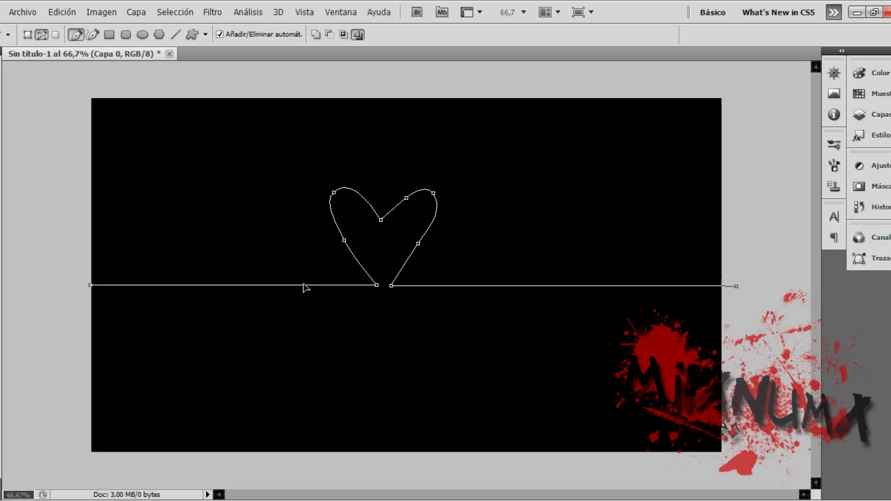
pyautogui.moveTo(337, 195); pyautogui.dragTo(332, 194)
pyautogui.keyDown('ctrl'); pyautogui.click(350, 178); pyautogui.keyUp('ctrl')
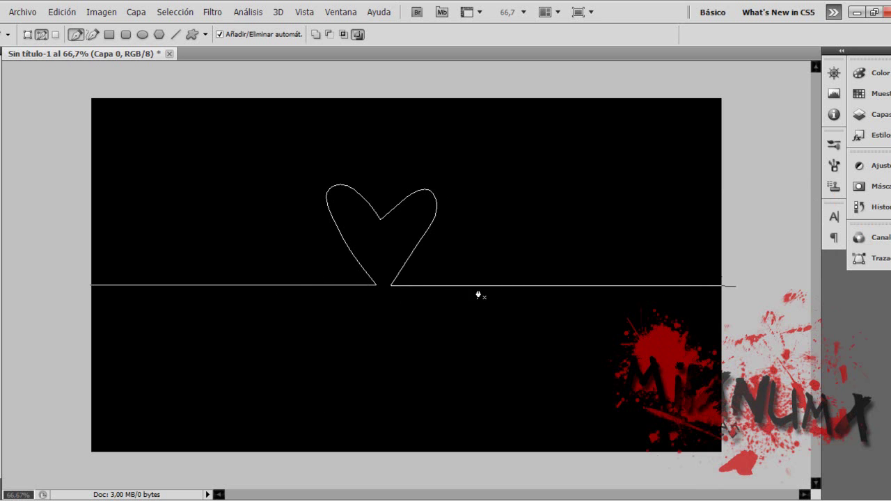
# Set the Brush to a soft round tip with 0% hardness and a size of 25 px.
pyautogui.click(1, 187)
pyautogui.click(16, 187)
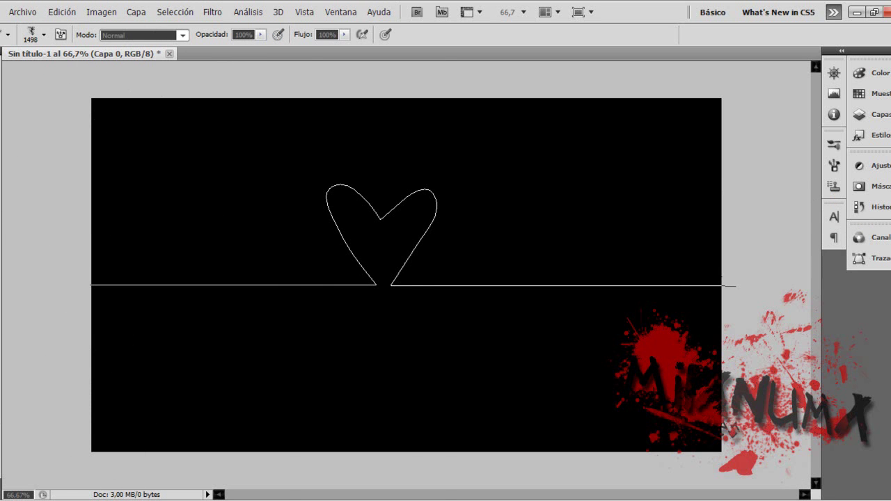
pyautogui.rightClick(286, 166)
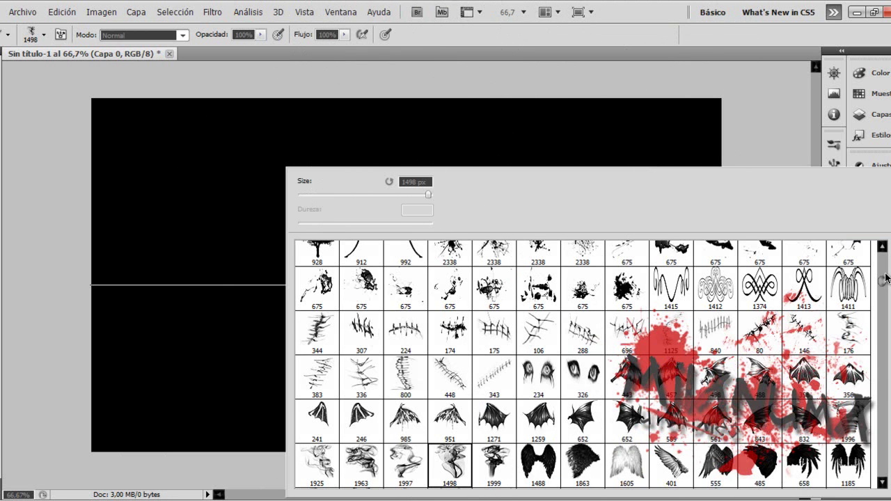
pyautogui.click(883, 261)
pyautogui.click(882, 247)
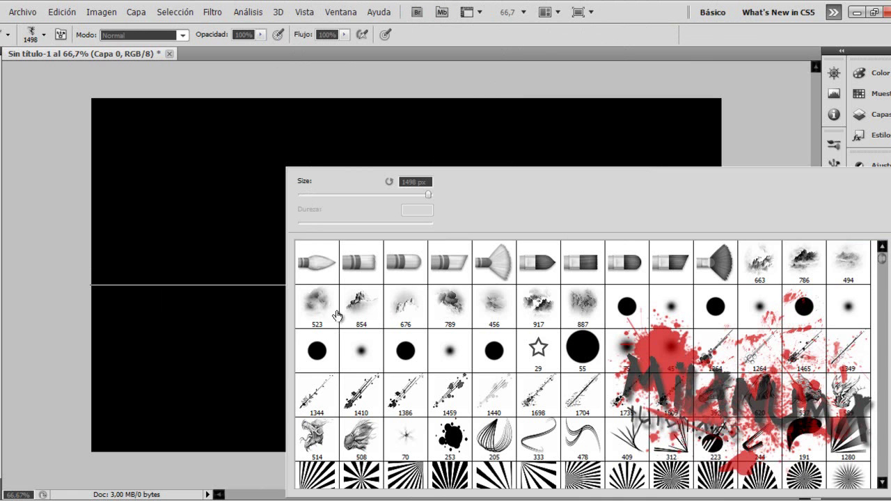
pyautogui.click(357, 357)
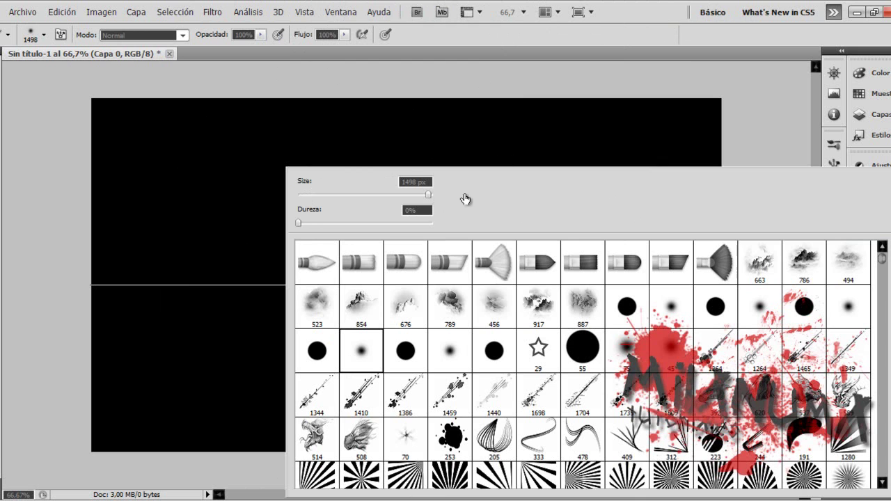
pyautogui.moveTo(427, 196); pyautogui.dragTo(315, 198)
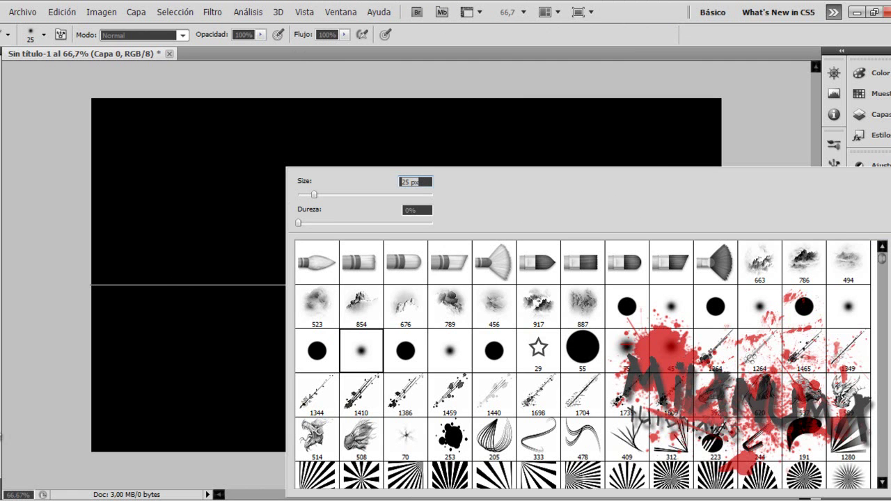
pyautogui.press('Return')
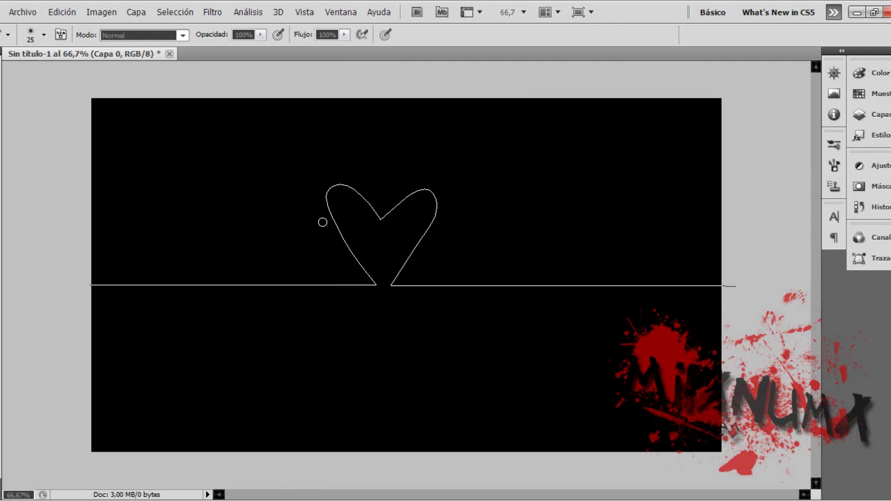
# Check the edge softness of the glowing line in the desktop wallpaper, and return to Photoshop.
pyautogui.click(854, 12)
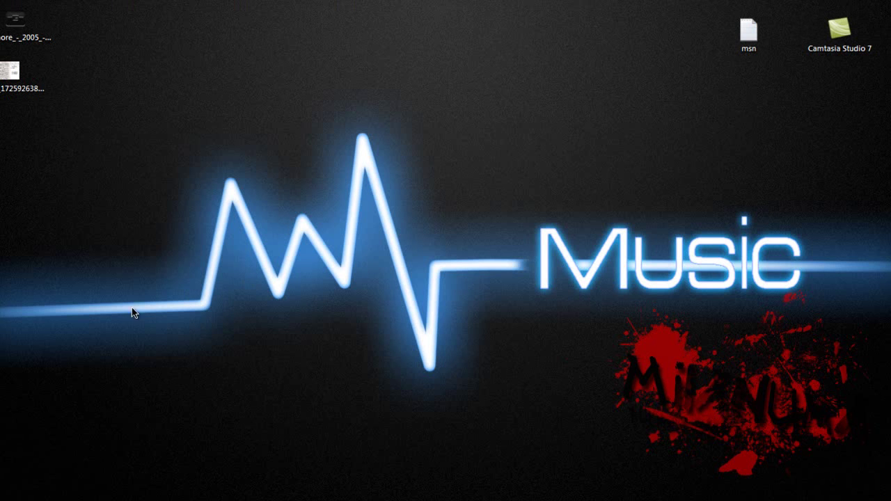
pyautogui.hotkey('alt', 'Tab')
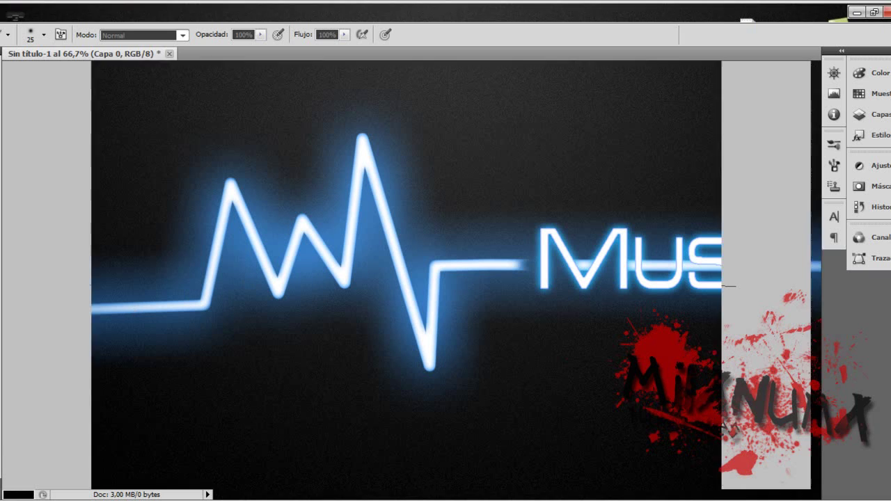
pyautogui.click(857, 13)
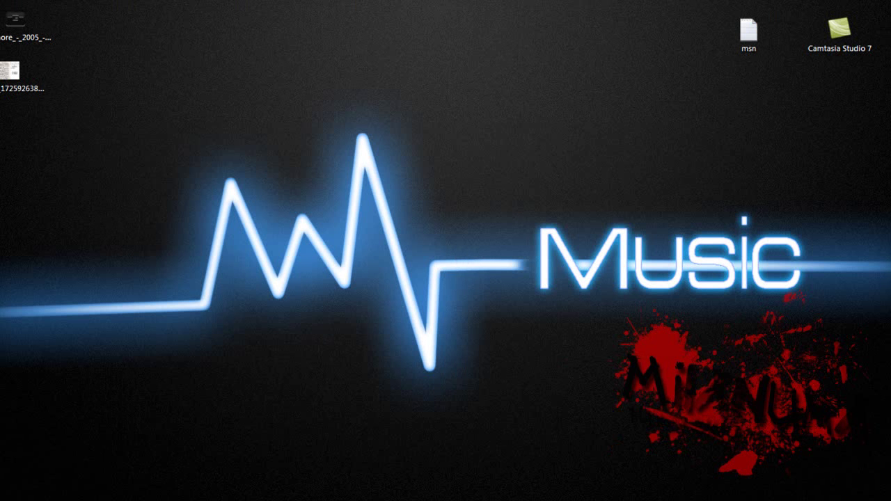
pyautogui.hotkey('alt', 'Tab')
# Change the Brush to a hard round tip with 100% hardness at 25 px.
pyautogui.rightClick(316, 234)
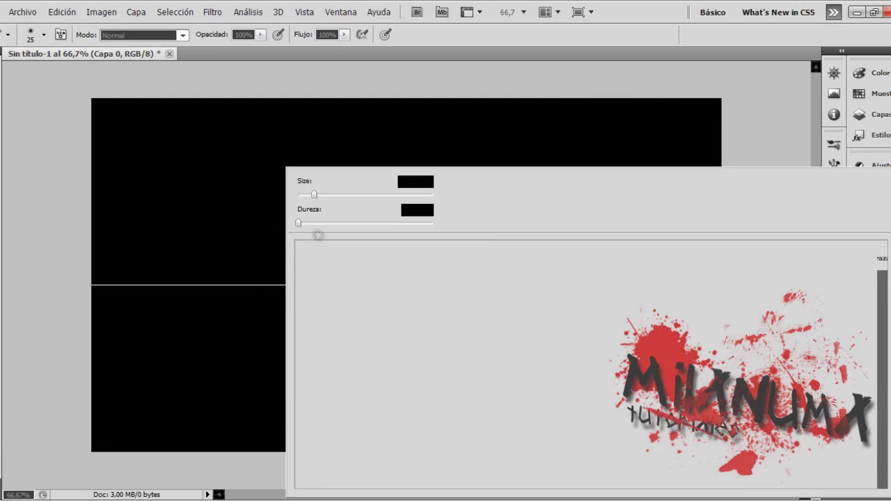
pyautogui.click(420, 353)
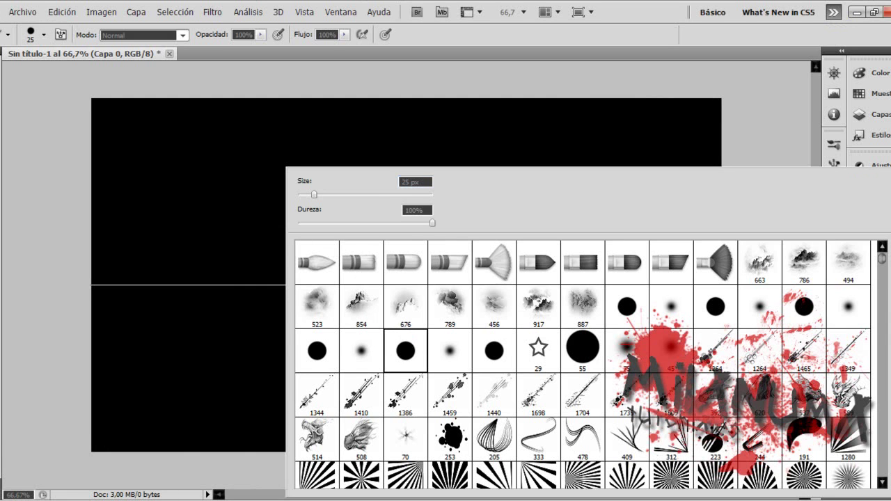
pyautogui.click(18, 314)
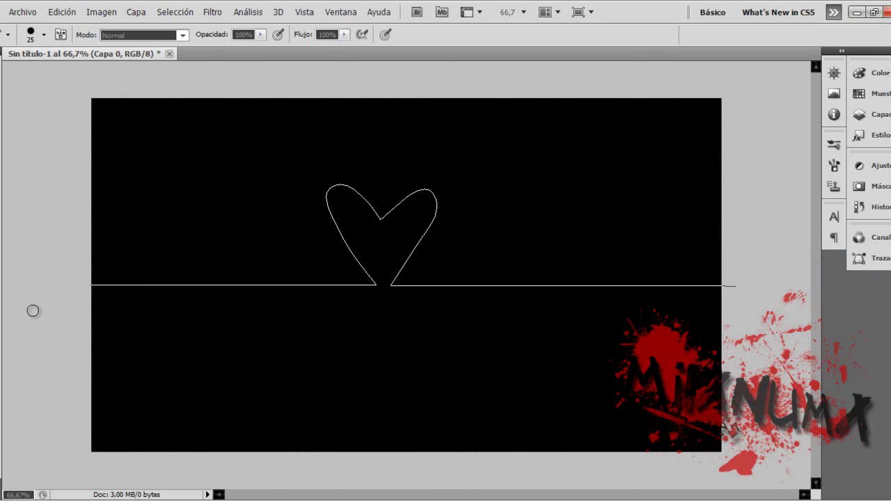
# Try stroking the heart path with the hard Brush (Pincel) and simulated pressure, and undo the stroke.
pyautogui.rightClick(2, 298)
pyautogui.click(11, 298)
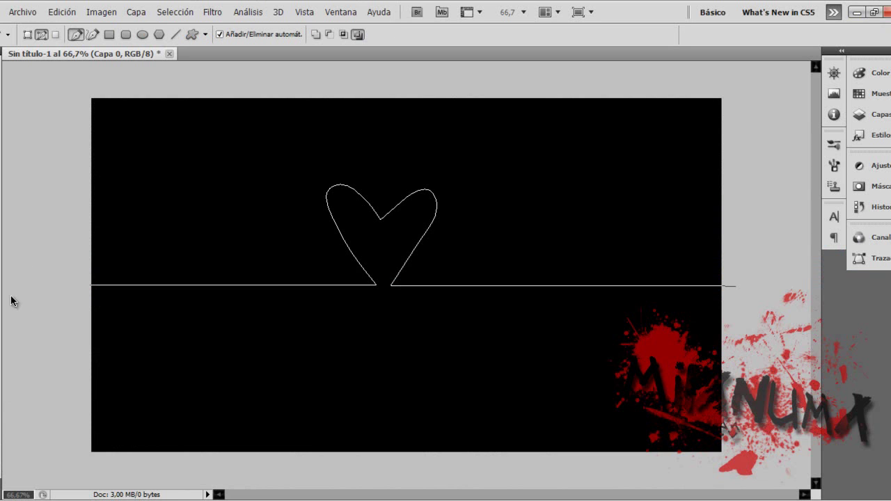
pyautogui.rightClick(270, 286)
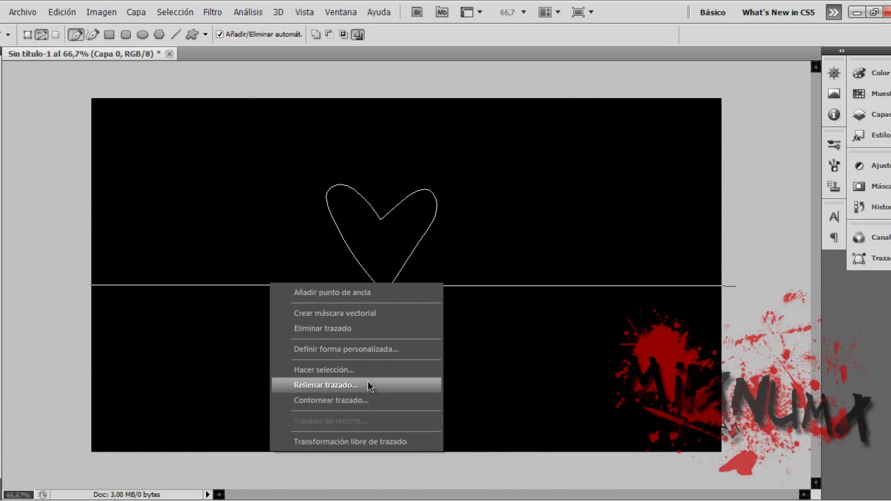
pyautogui.click(370, 399)
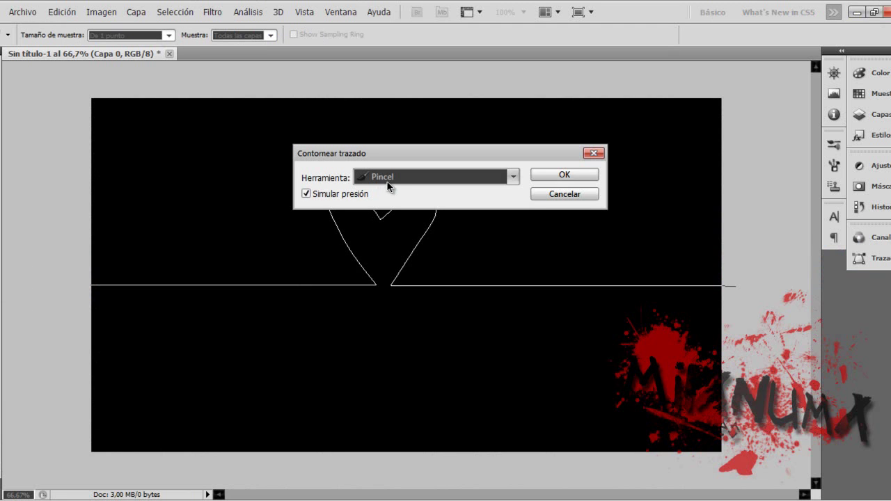
pyautogui.click(577, 177)
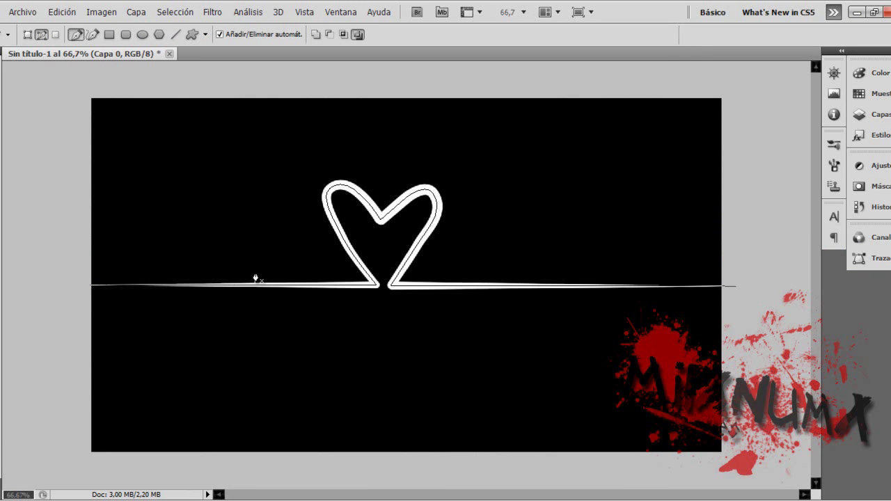
pyautogui.hotkey('ctrl', 'z')
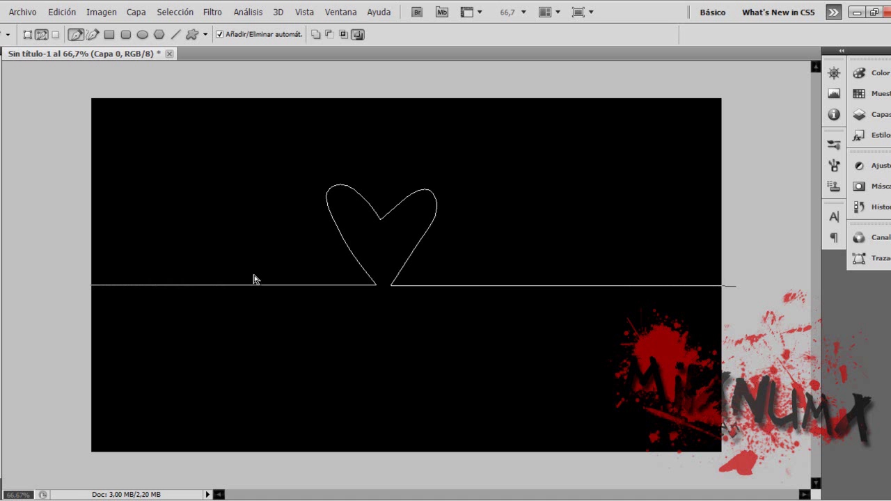
# Reactivate the Brush tool and choose the soft round tip at 25 px again.
pyautogui.rightClick(302, 273)
pyautogui.click(5, 192)
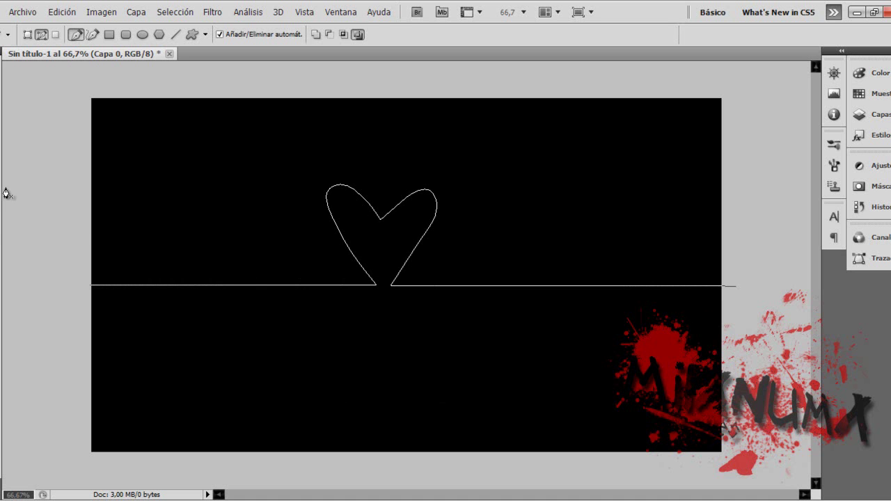
pyautogui.rightClick(3, 187)
pyautogui.click(42, 185)
pyautogui.rightClick(271, 244)
pyautogui.click(354, 339)
pyautogui.press('Return')
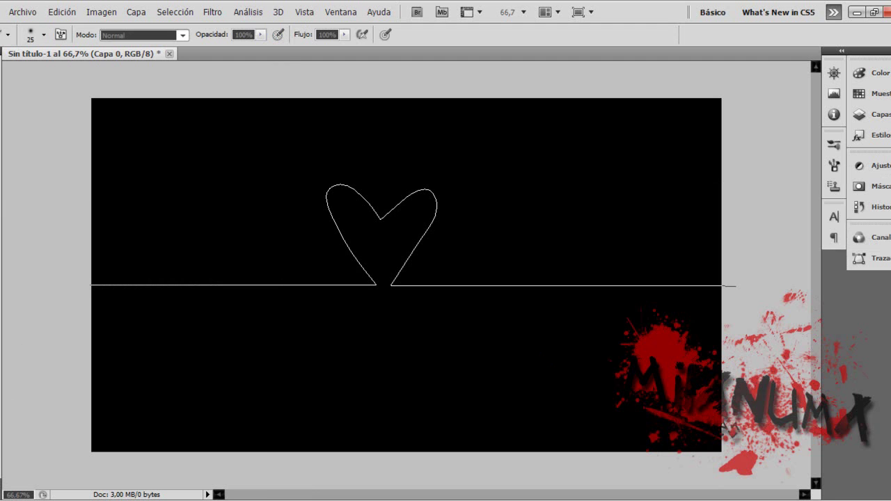
# Switch back to the Pen tool, keeping the soft 25 px tip selected for the Brush.
pyautogui.rightClick(4, 307)
pyautogui.click(27, 299)
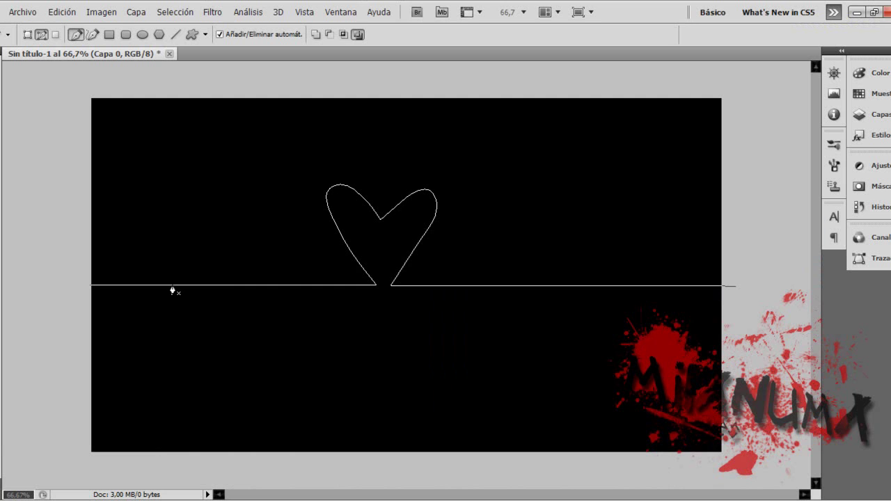
pyautogui.press('z')
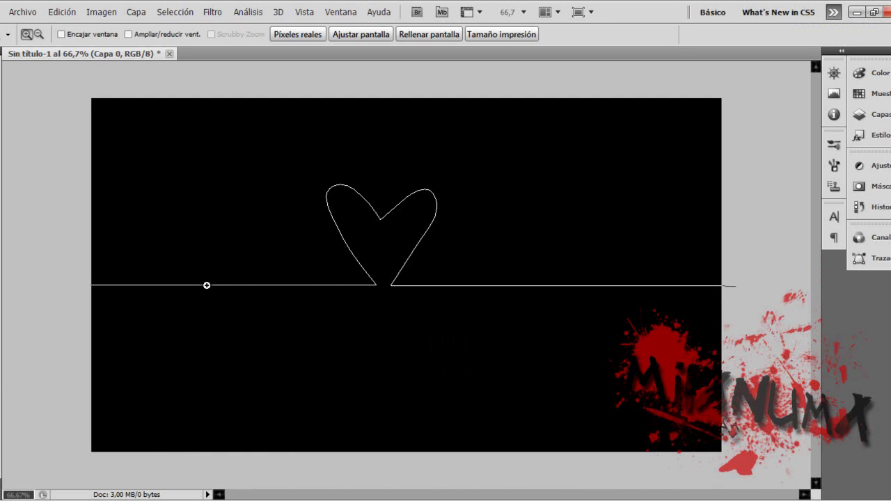
pyautogui.press('b')
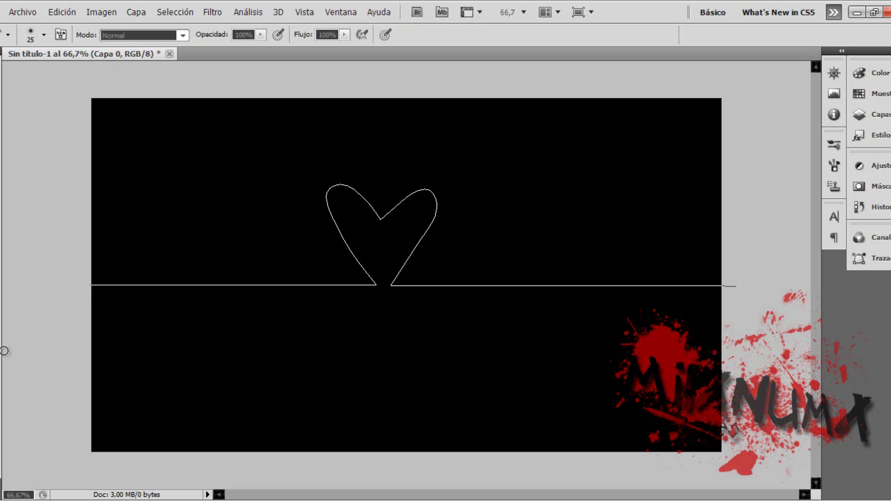
pyautogui.click(3, 298)
pyautogui.click(42, 298)
# Try stroking the heart path with the soft Brush directly on Capa 0, view it without the path, and undo the stroke.
pyautogui.rightClick(294, 265)
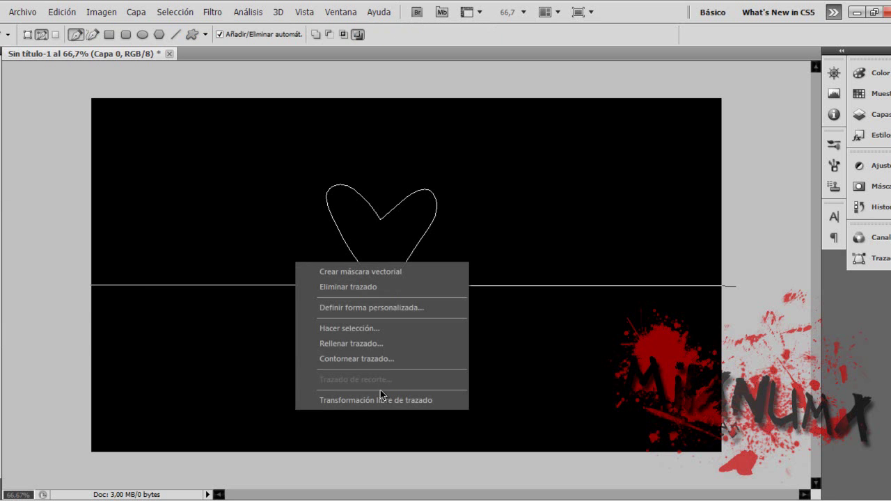
pyautogui.click(353, 360)
pyautogui.click(571, 176)
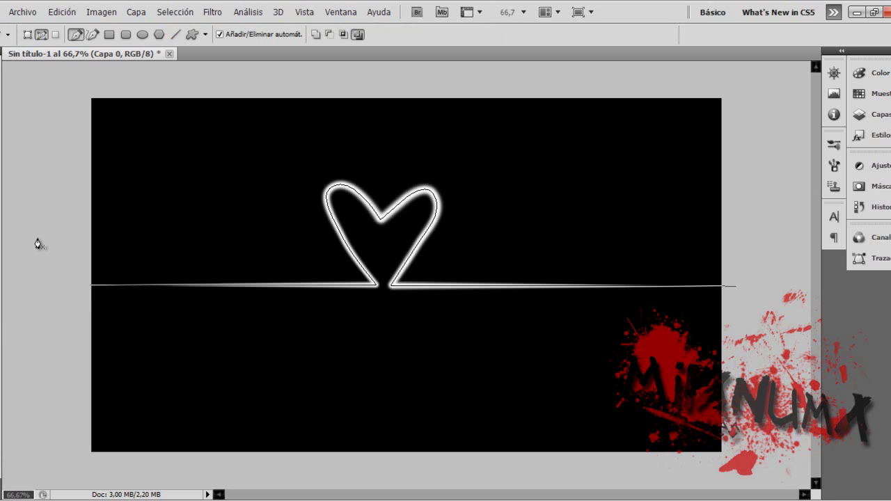
pyautogui.click(888, 256)
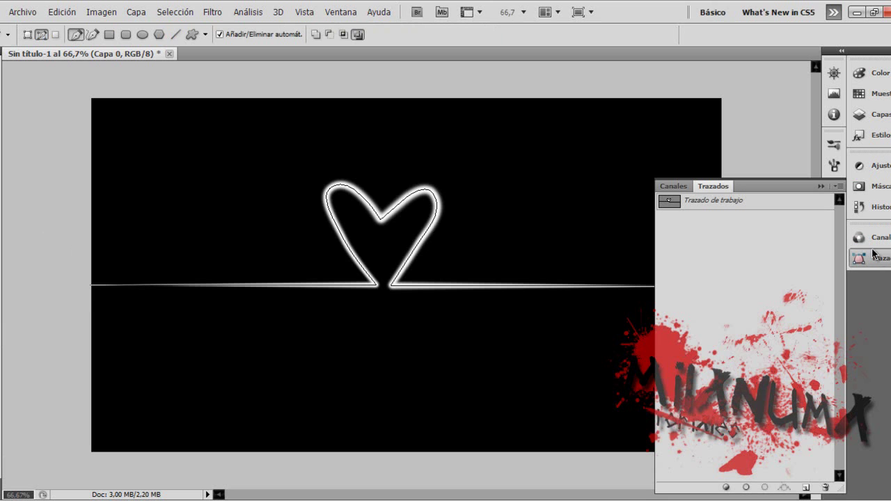
pyautogui.click(709, 279)
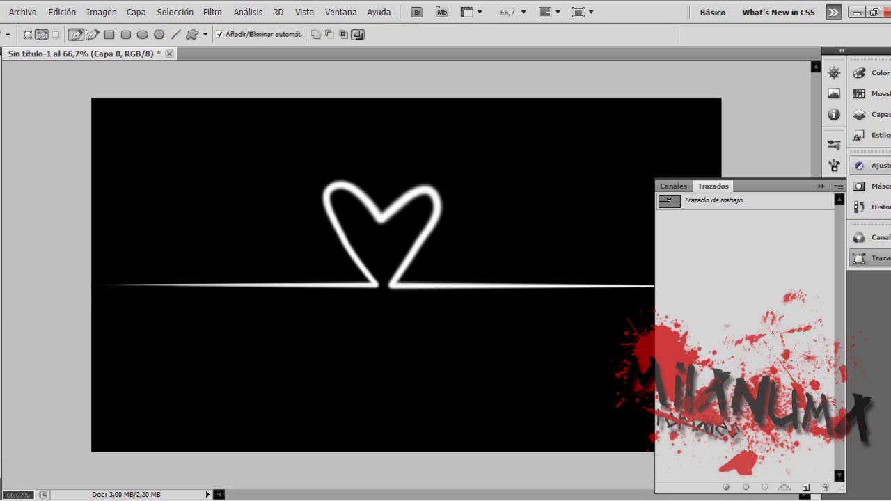
pyautogui.click(870, 207)
pyautogui.click(870, 237)
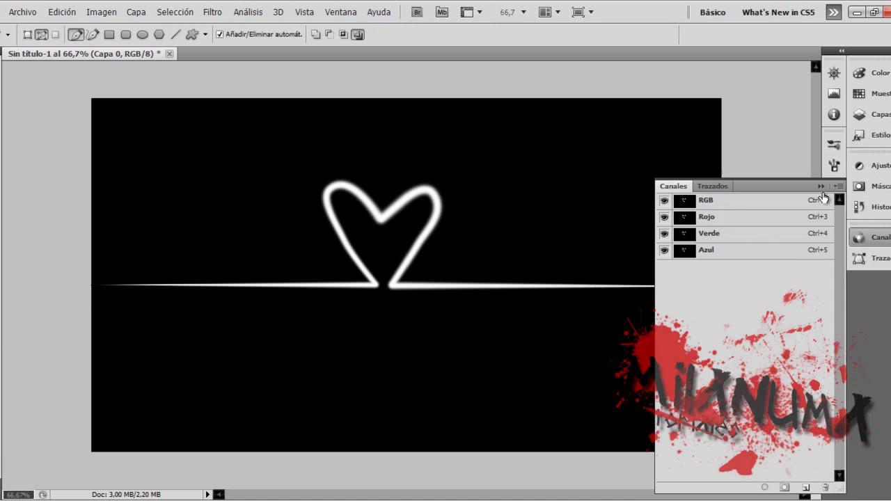
pyautogui.click(820, 187)
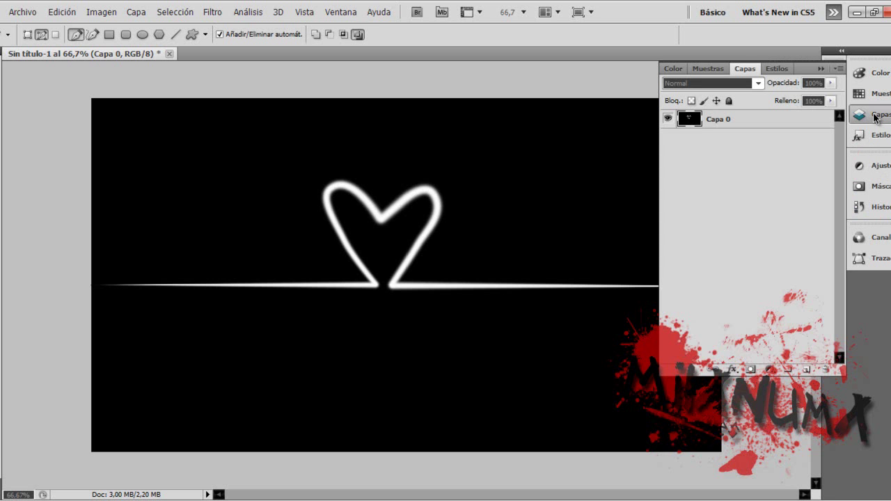
pyautogui.hotkey('ctrl', 'z')
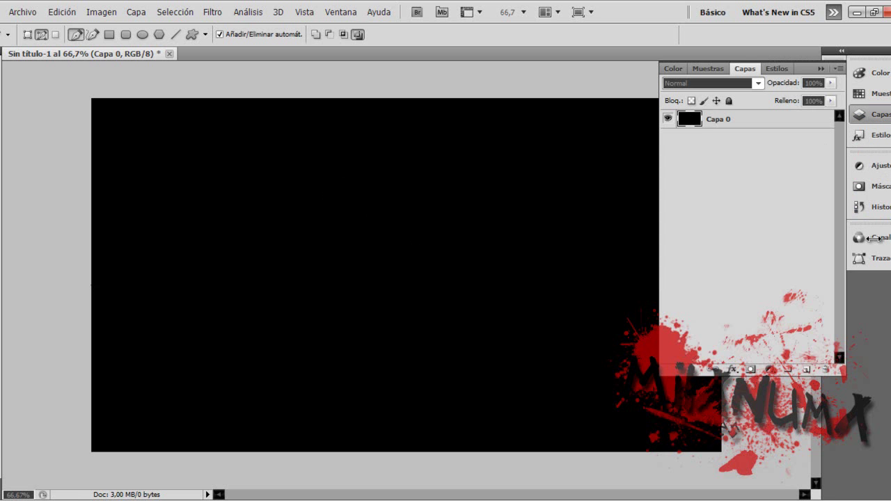
# Show the heart work path (Trazado de trabajo) again and add a new layer above Capa 0.
pyautogui.click(862, 258)
pyautogui.click(736, 206)
pyautogui.click(860, 117)
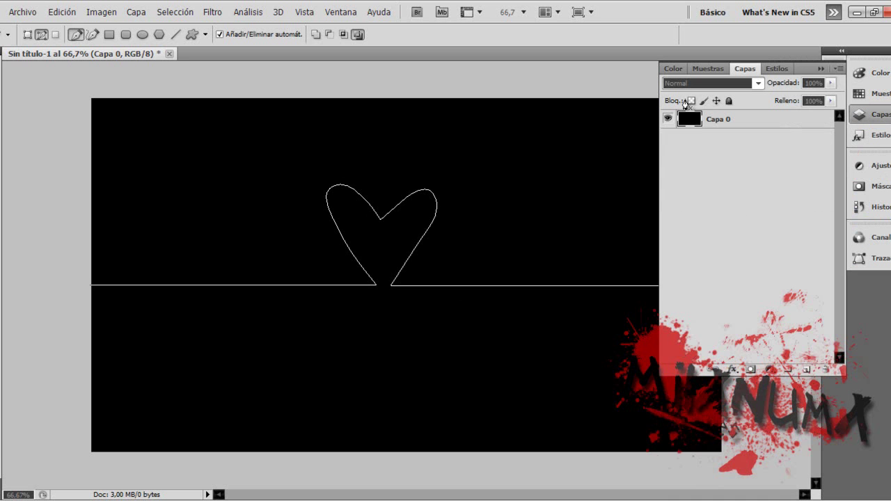
pyautogui.click(813, 370)
# Stroke the heart path on Capa 1 with the soft Brush, and deselect the work path to hide its outline.
pyautogui.rightClick(238, 287)
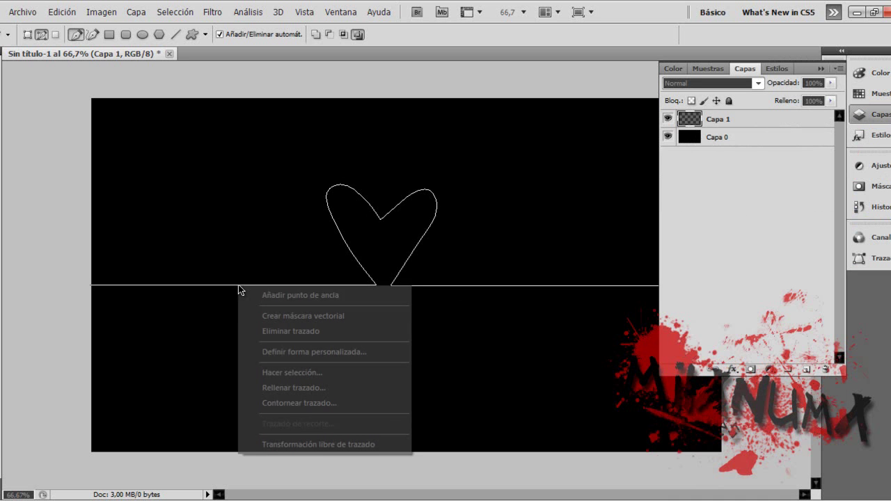
pyautogui.click(320, 401)
pyautogui.click(535, 178)
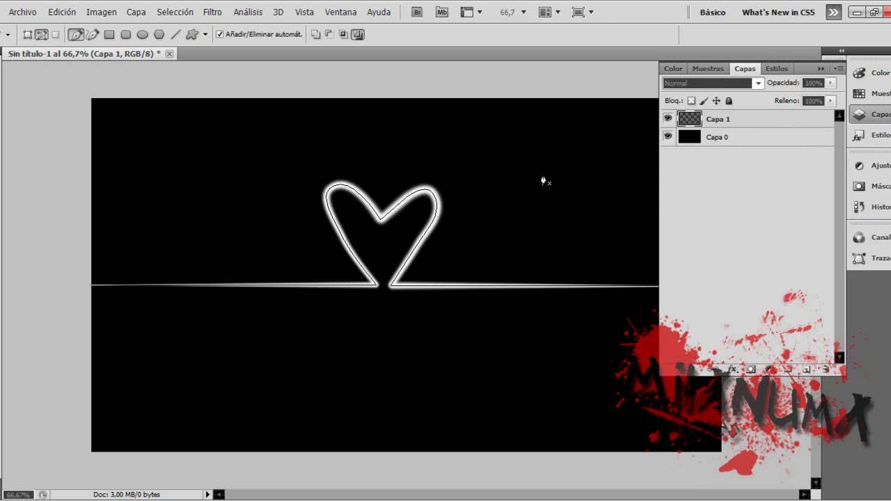
pyautogui.click(863, 258)
pyautogui.click(738, 267)
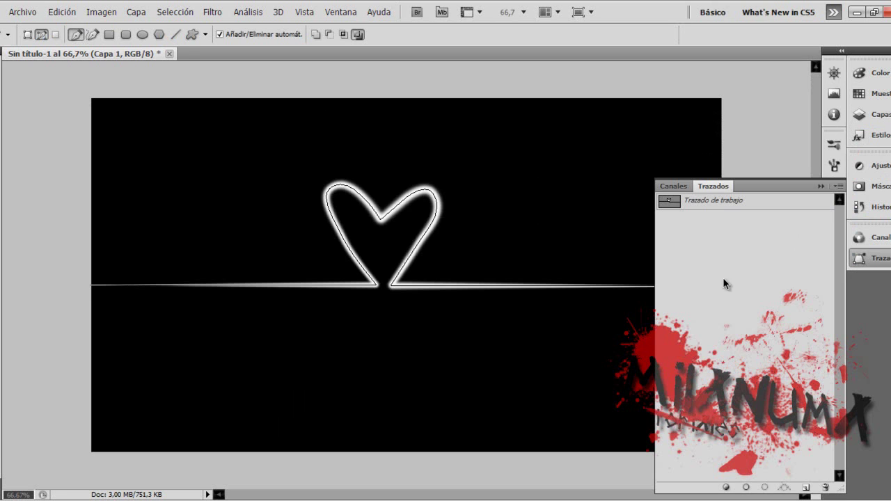
# Toggle the visibility of Capa 1 off and on to check that the heart line is on its own layer.
pyautogui.click(864, 114)
pyautogui.click(668, 119)
pyautogui.click(667, 119)
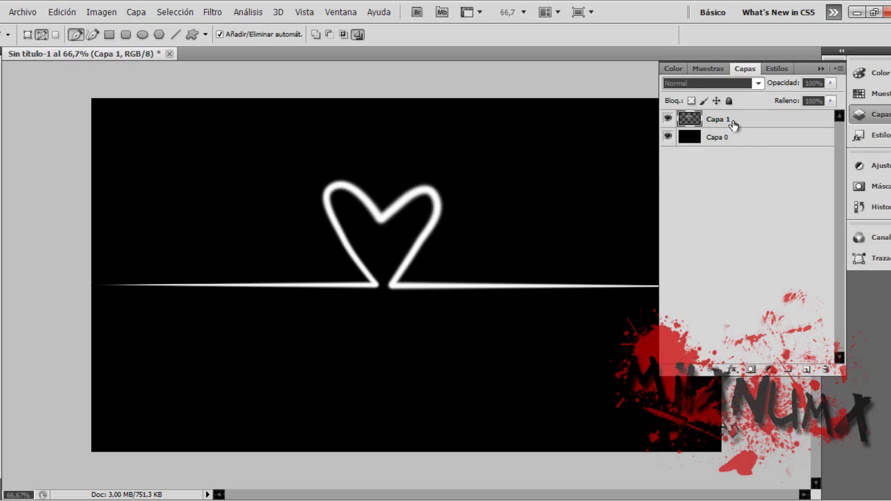
# Free-transform the heart line down to Y 352.50 px, keeping it at 100% width and spanning the full canvas.
pyautogui.hotkey('ctrl', 't')
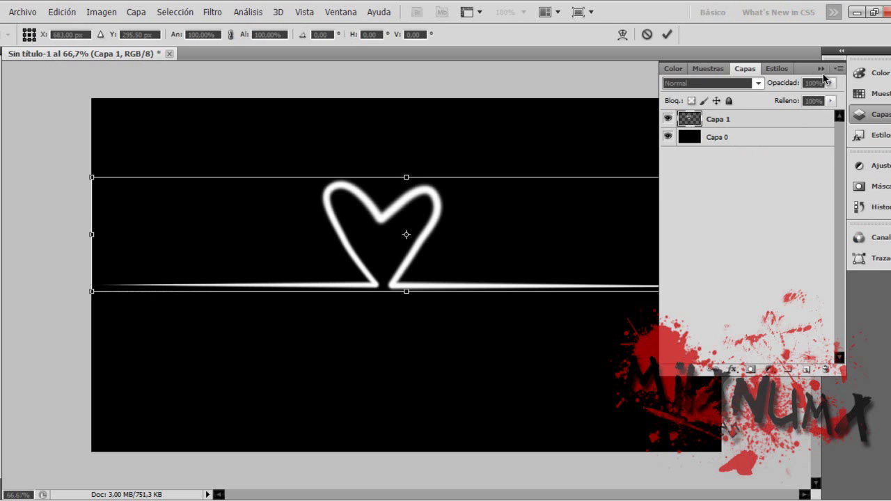
pyautogui.click(822, 69)
pyautogui.moveTo(461, 264); pyautogui.dragTo(469, 290)
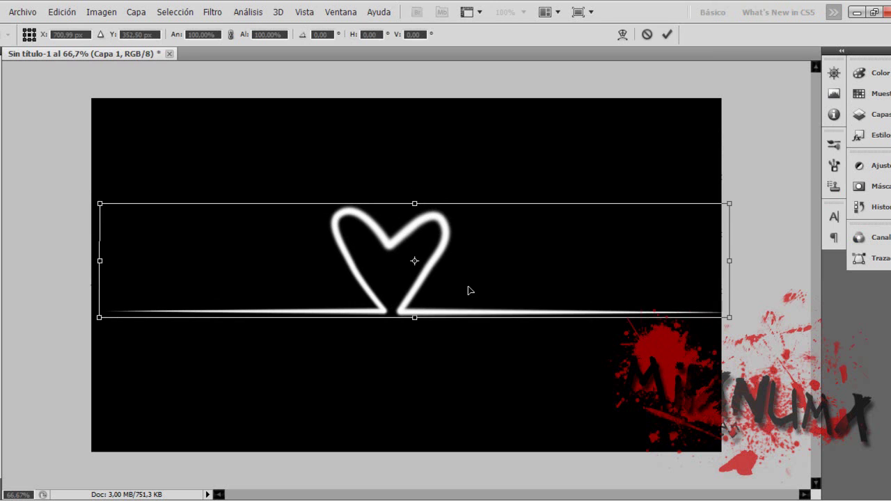
pyautogui.moveTo(100, 264); pyautogui.dragTo(91, 263)
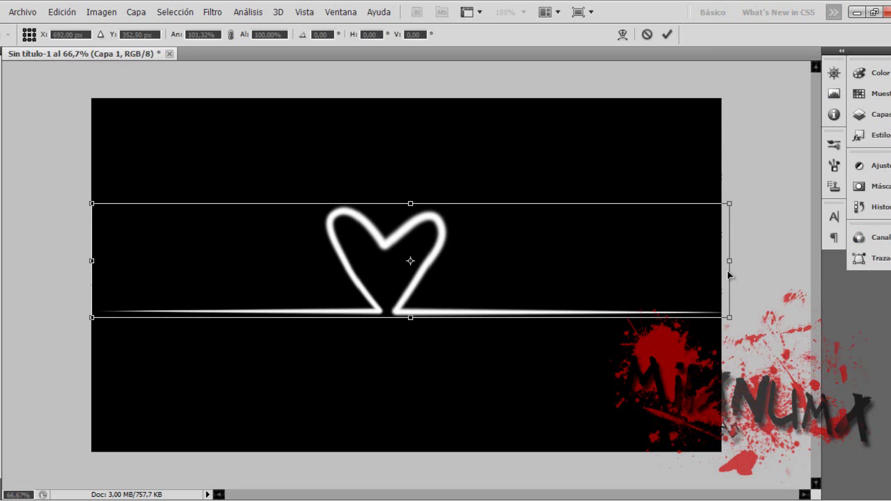
pyautogui.moveTo(723, 259); pyautogui.dragTo(718, 260)
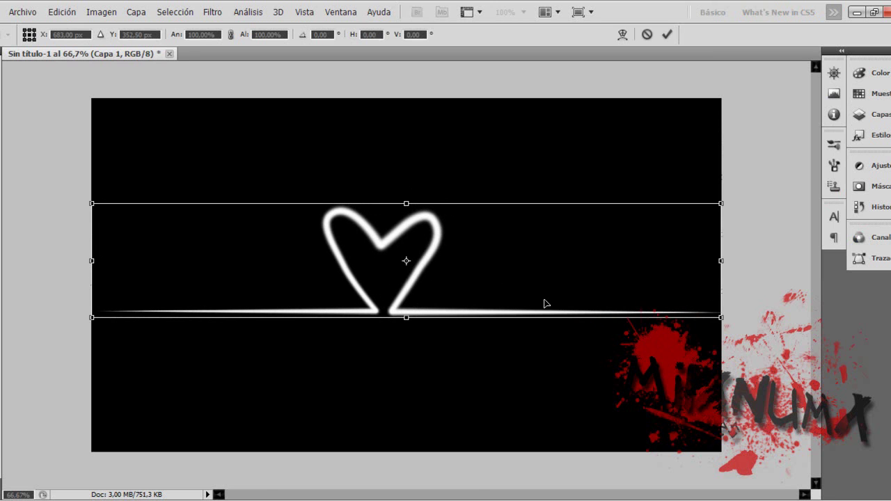
pyautogui.press('Return')
# Open the blending options of Capa 1 and enable Outer Glow (Resplandor exterior), with the dialog moved clear of the heart.
pyautogui.click(871, 115)
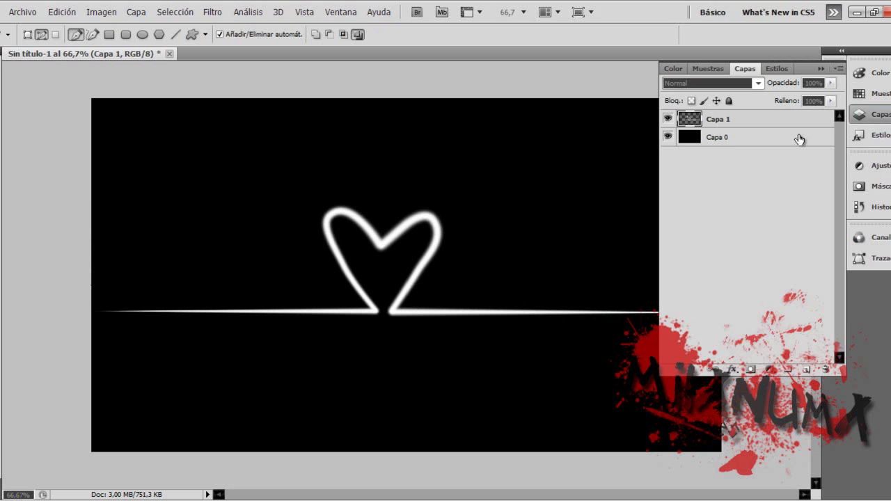
pyautogui.rightClick(727, 126)
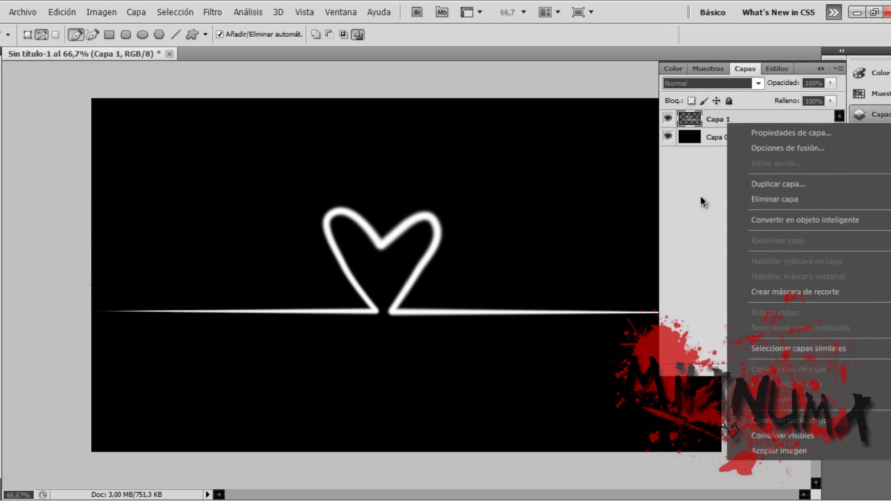
pyautogui.click(787, 148)
pyautogui.moveTo(453, 131); pyautogui.dragTo(632, 91)
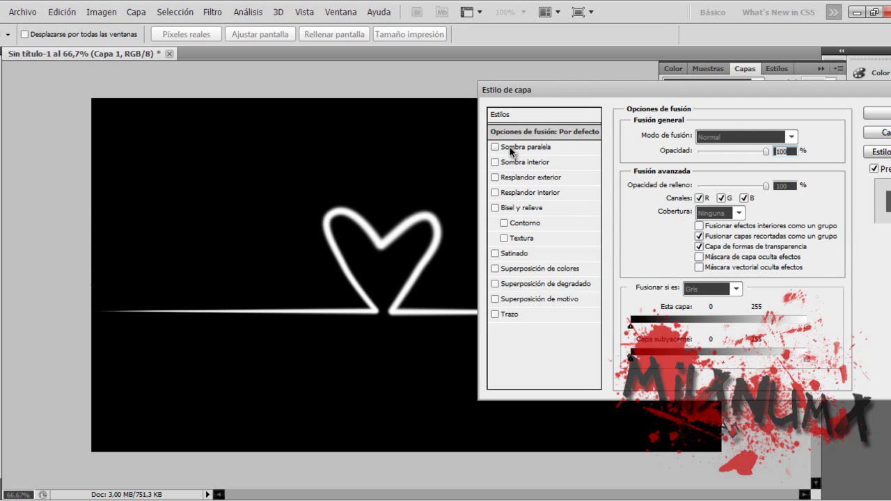
pyautogui.click(506, 315)
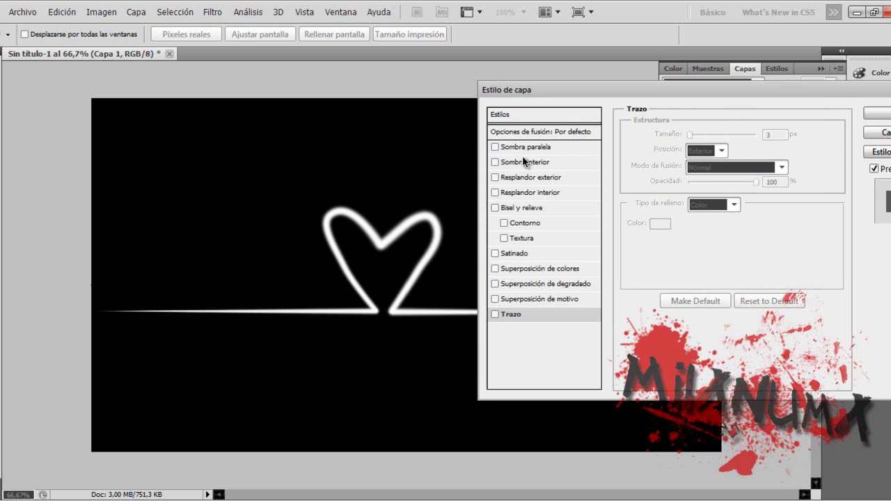
pyautogui.click(533, 175)
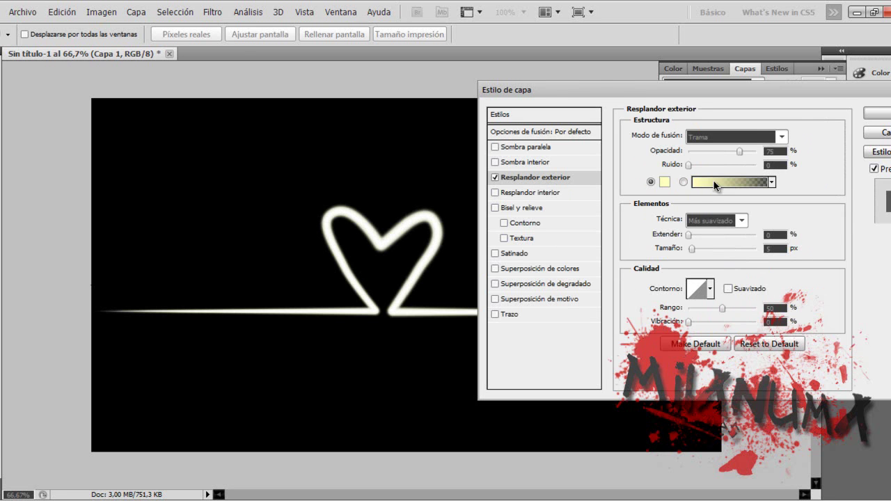
# Set the Outer Glow colour to red and its size to 79 px, and lower its opacity slightly.
pyautogui.click(660, 185)
pyautogui.click(742, 116)
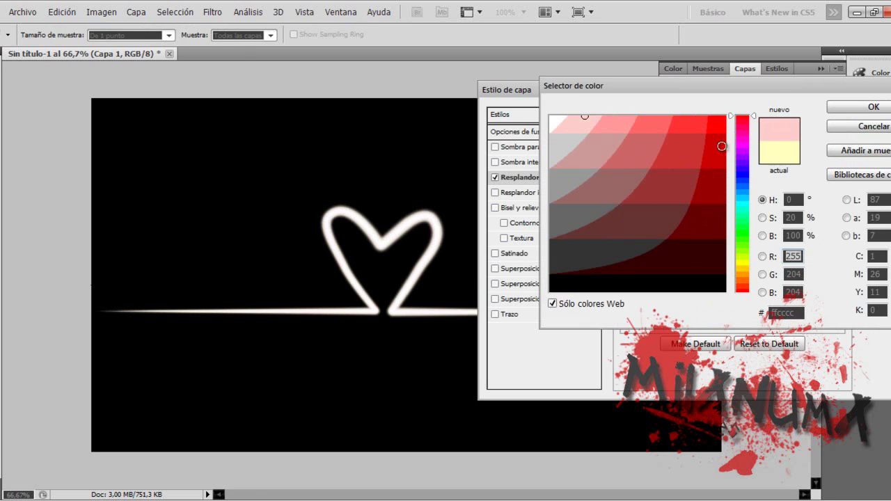
pyautogui.click(724, 148)
pyautogui.click(873, 107)
pyautogui.moveTo(693, 248); pyautogui.dragTo(714, 248)
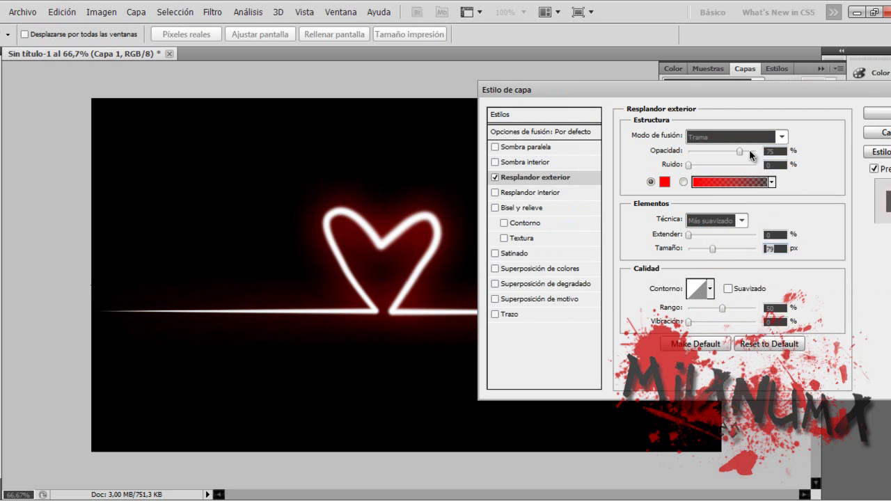
pyautogui.moveTo(737, 150); pyautogui.dragTo(731, 151)
# Enable Inner Glow (Resplandor interior) on Capa 1 and set its colour to red.
pyautogui.click(546, 191)
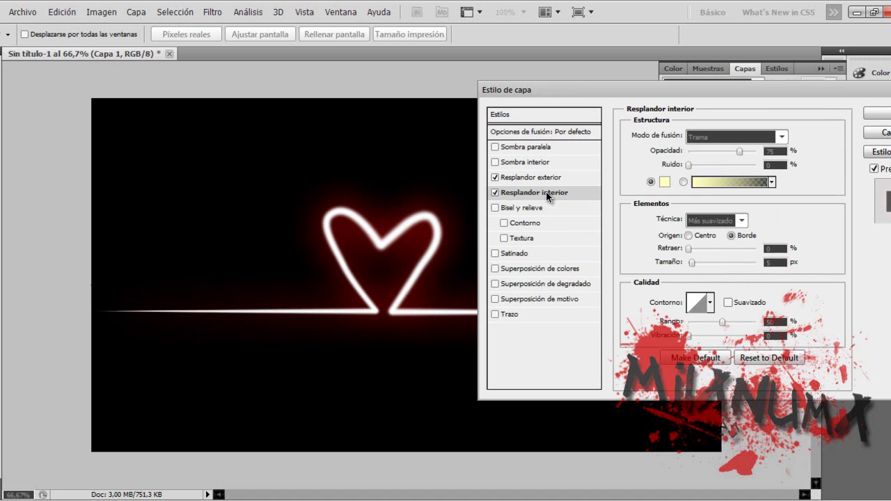
pyautogui.click(666, 183)
pyautogui.moveTo(742, 174); pyautogui.dragTo(742, 116)
pyautogui.click(717, 116)
pyautogui.click(874, 106)
# Set the Inner Glow to Normal blend mode, 10 px size and 58% opacity, and apply the layer style.
pyautogui.click(730, 136)
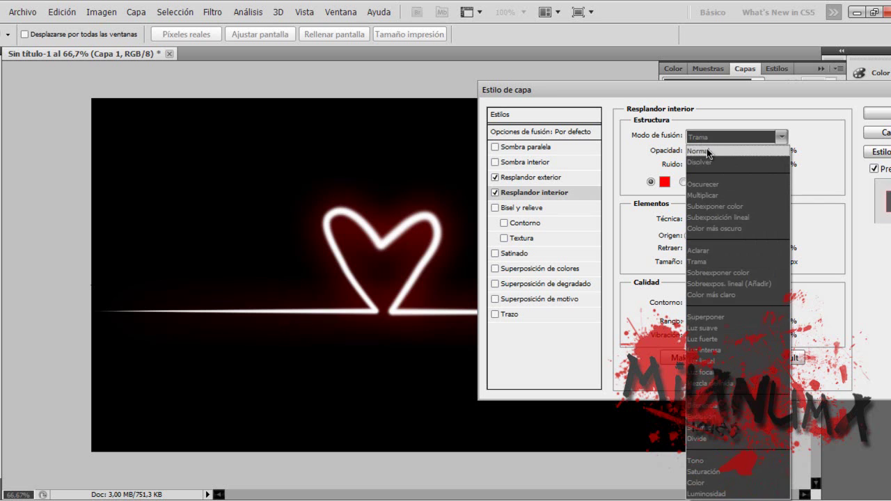
pyautogui.click(700, 143)
pyautogui.moveTo(693, 263); pyautogui.dragTo(695, 263)
pyautogui.moveTo(740, 151); pyautogui.dragTo(728, 151)
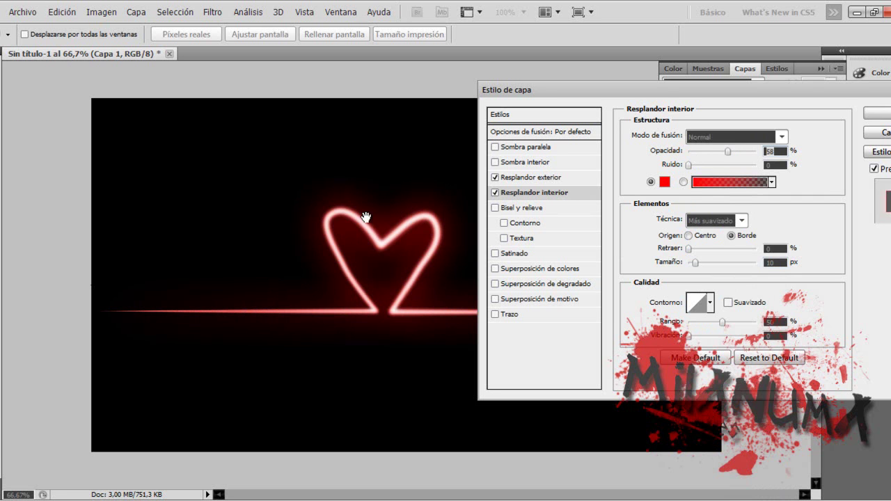
pyautogui.moveTo(661, 89); pyautogui.dragTo(219, 97)
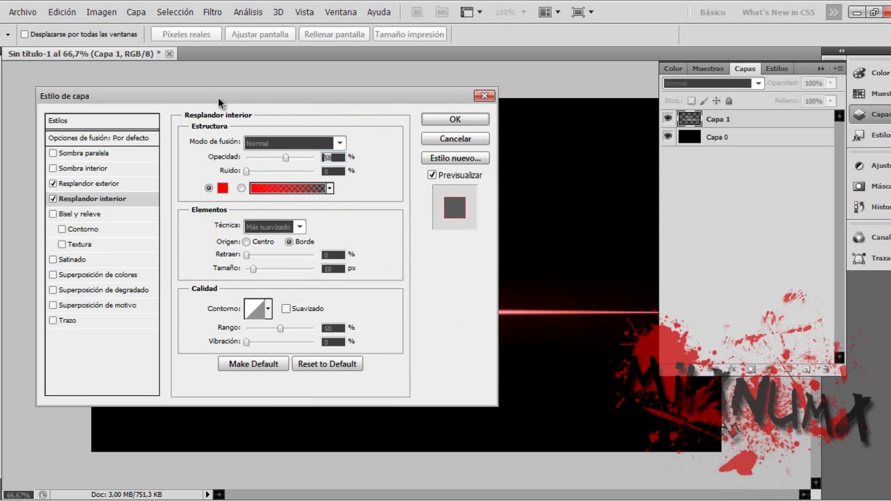
pyautogui.click(477, 122)
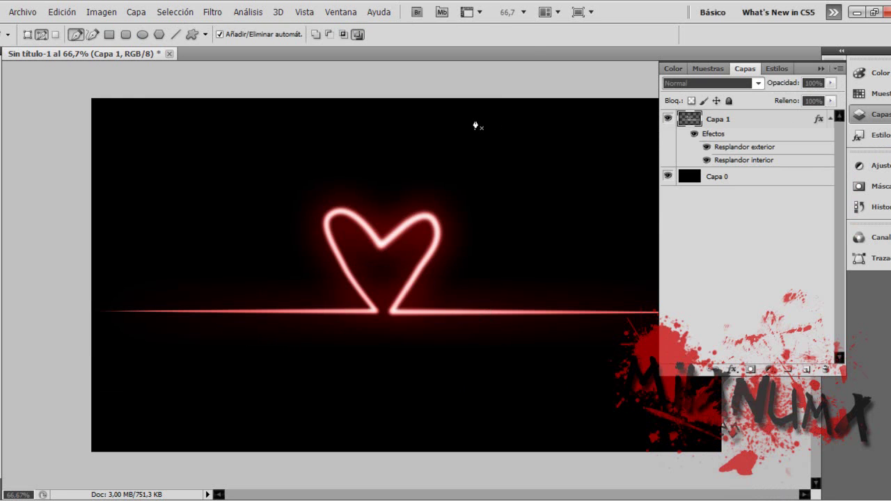
# Collapse Capa 1's effects list, compare the glow with the Music desktop wallpaper, and return to the layer list in Photoshop.
pyautogui.click(829, 119)
pyautogui.click(820, 68)
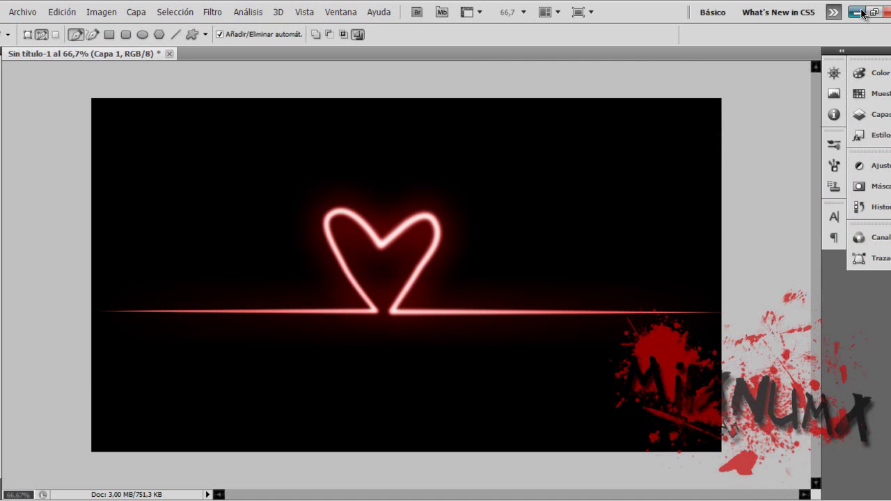
pyautogui.click(857, 12)
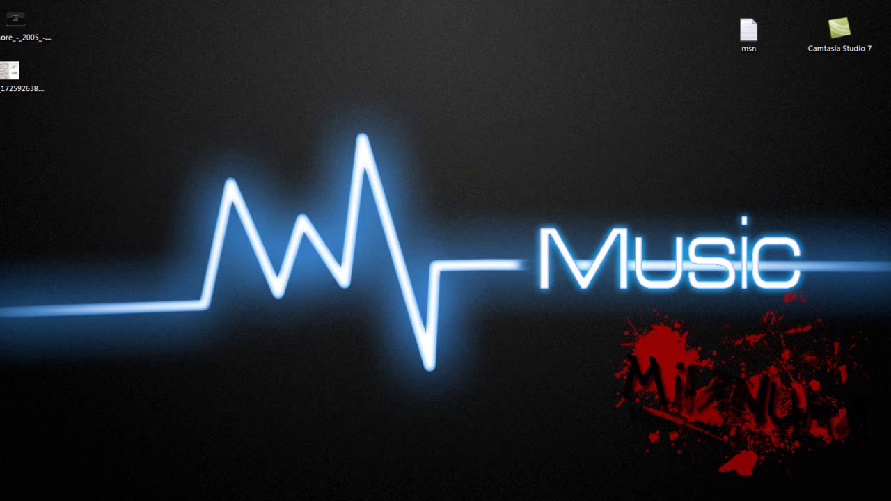
pyautogui.hotkey('alt', 'Tab')
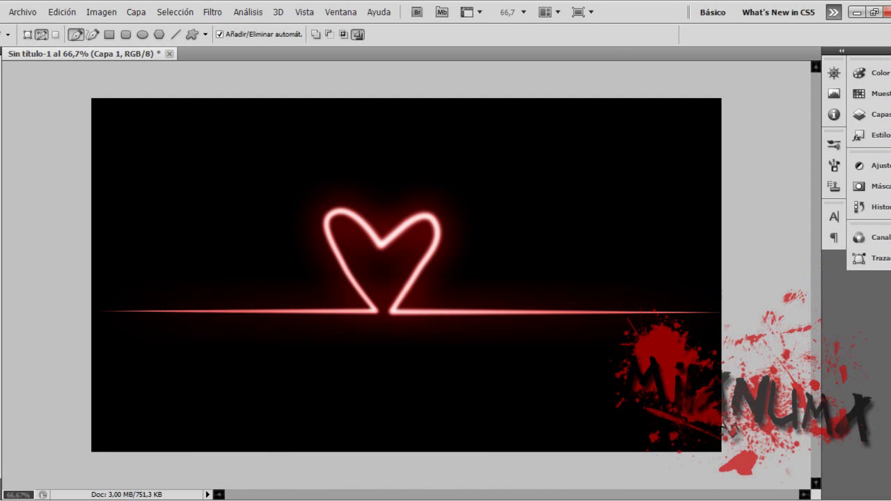
pyautogui.click(870, 117)
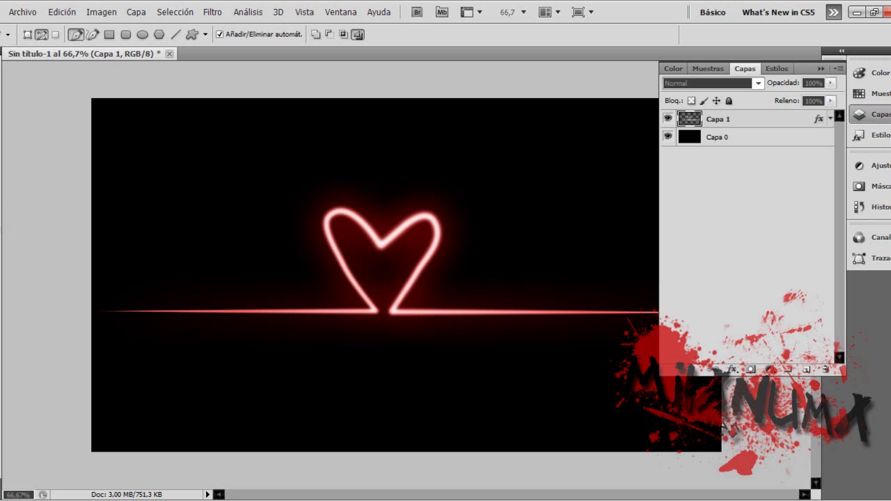
# Choose the Eraser with a soft 75 px brush at 0% hardness and erase along the tip of the horizontal line.
pyautogui.click(48, 224)
pyautogui.rightClick(268, 199)
pyautogui.click(350, 344)
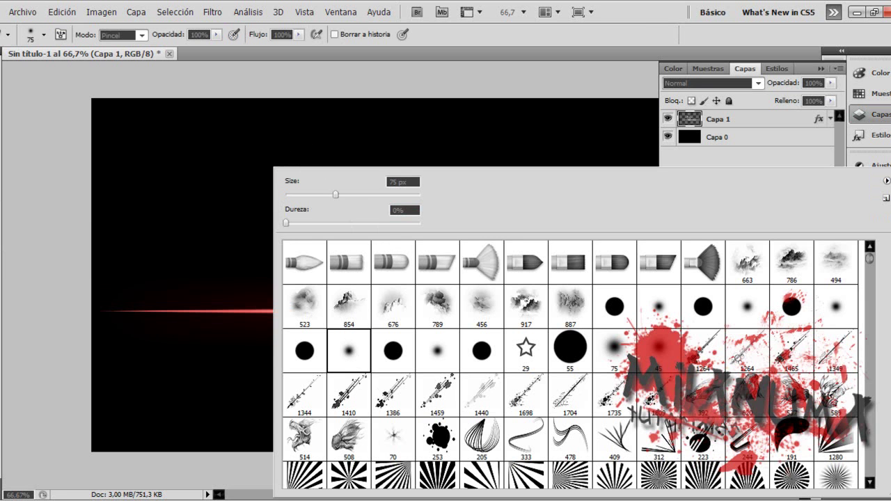
pyautogui.click(139, 350)
pyautogui.moveTo(102, 308); pyautogui.dragTo(147, 309)
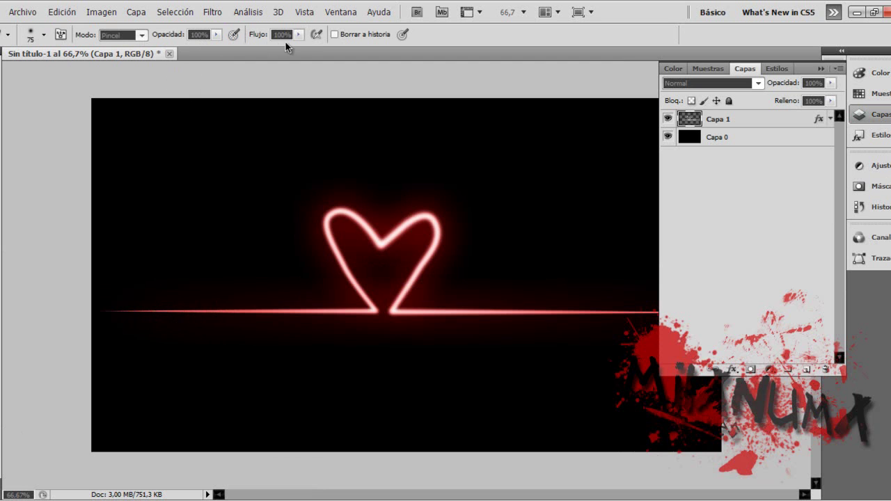
# Lower the Eraser's opacity to 51% and fade out both outer ends of the horizontal line.
pyautogui.click(215, 34)
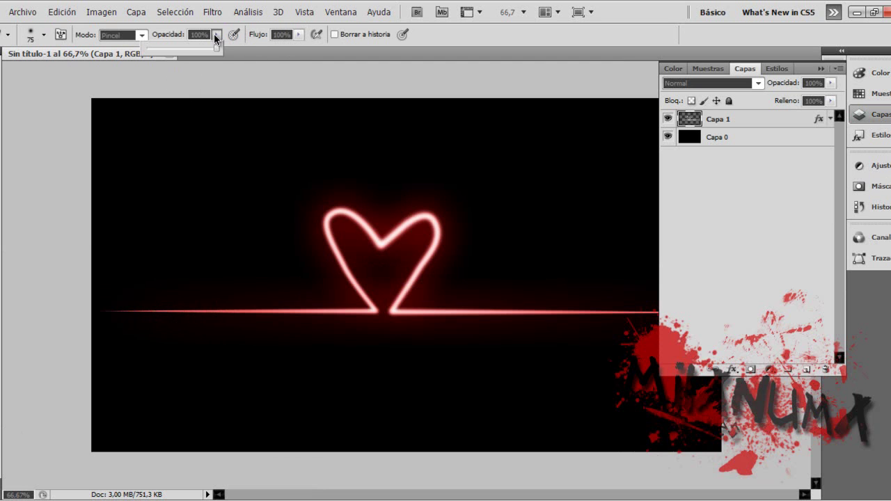
pyautogui.moveTo(183, 48); pyautogui.dragTo(181, 48)
pyautogui.moveTo(183, 307)
pyautogui.mouseDown()
pyautogui.moveTo(94, 305)
pyautogui.moveTo(179, 314)
pyautogui.moveTo(50, 310)
pyautogui.mouseUp()
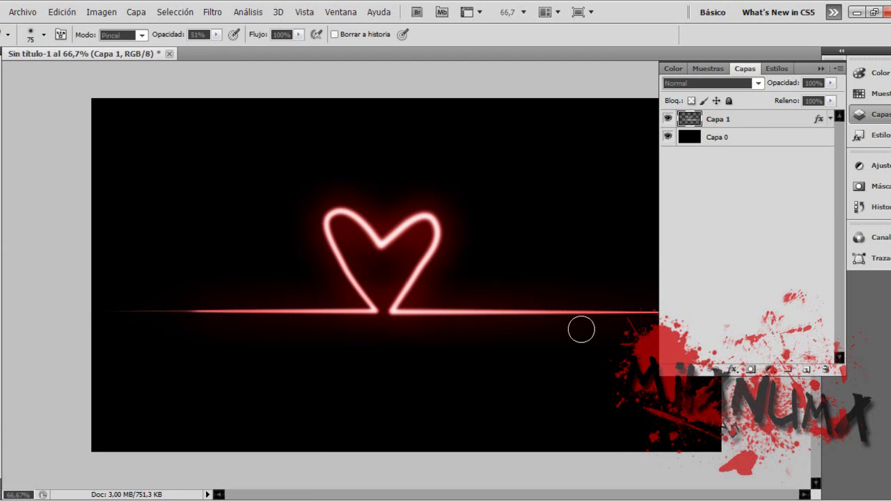
pyautogui.click(822, 68)
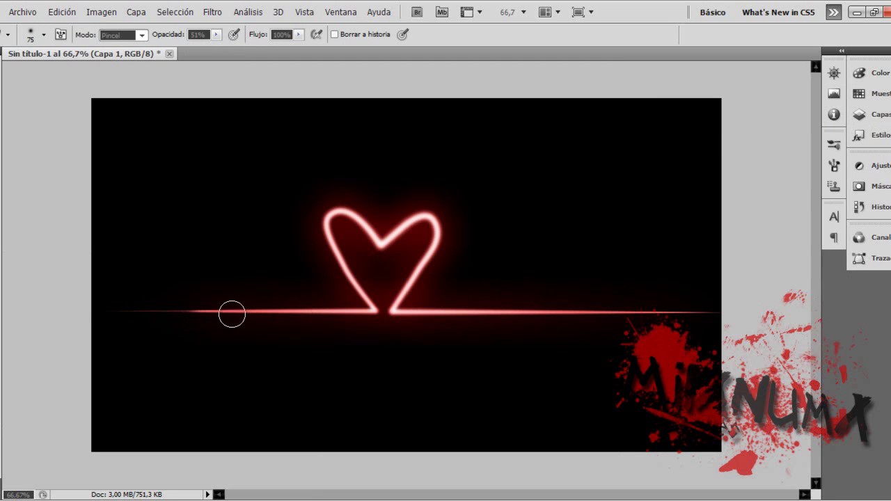
pyautogui.moveTo(618, 312)
pyautogui.mouseDown()
pyautogui.moveTo(745, 321)
pyautogui.moveTo(672, 310)
pyautogui.moveTo(703, 313)
pyautogui.mouseUp()
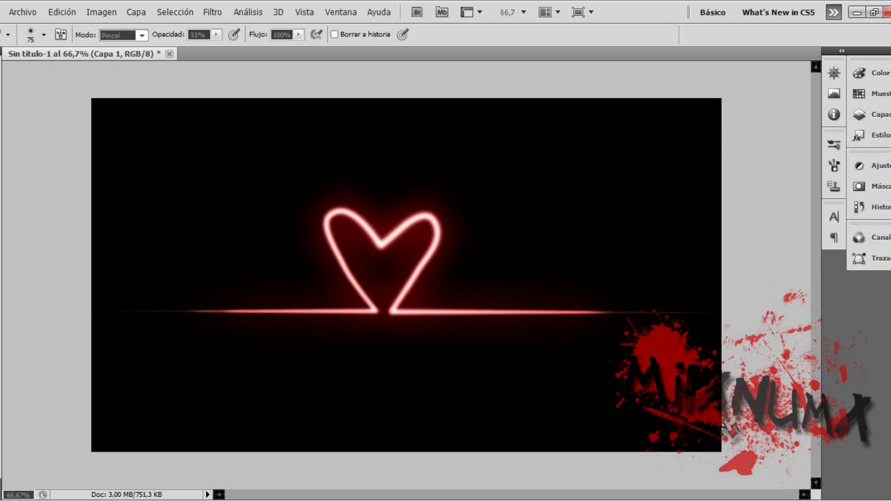
# Stretch the heart line on Capa 1 to about 103.7% width and 104.8% height with Free Transform.
pyautogui.hotkey('ctrl', 't')
pyautogui.moveTo(98, 271)
pyautogui.mouseDown()
pyautogui.moveTo(74, 269)
pyautogui.moveTo(104, 272)
pyautogui.moveTo(92, 263)
pyautogui.mouseUp()
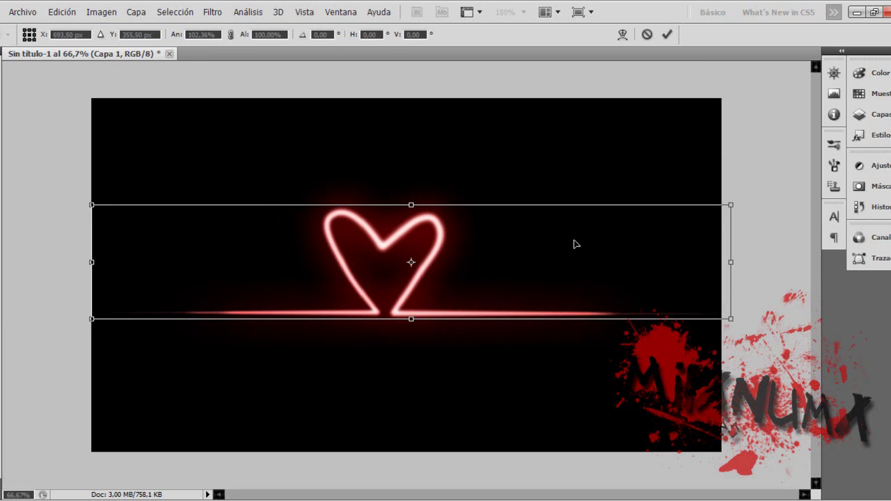
pyautogui.moveTo(735, 257); pyautogui.dragTo(742, 260)
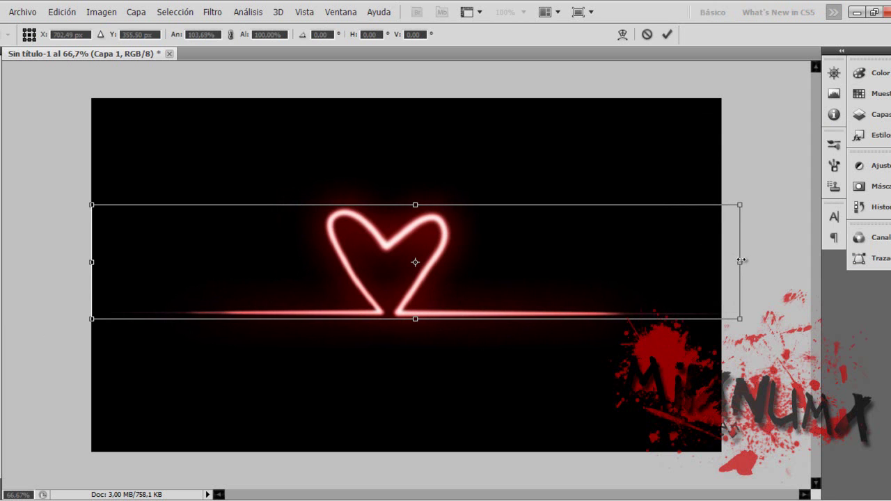
pyautogui.moveTo(418, 200); pyautogui.dragTo(419, 193)
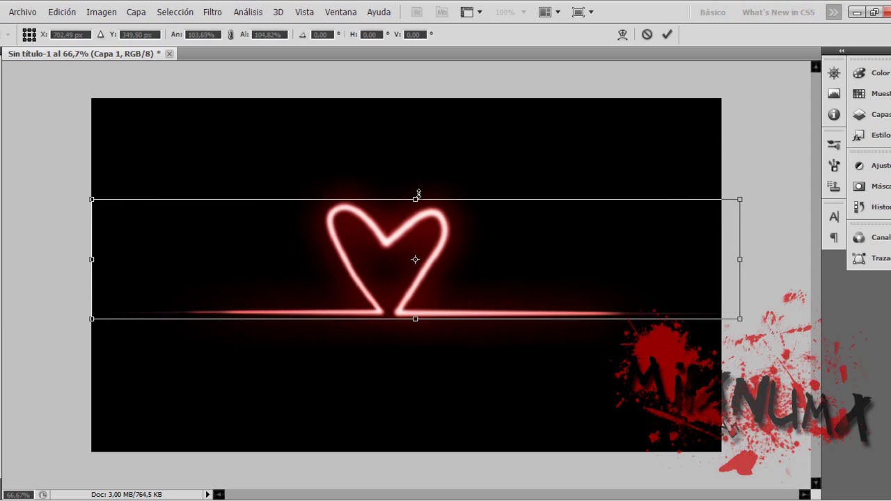
pyautogui.press('Return')
# Compare the heart artwork with the Music desktop wallpaper and return to Photoshop.
pyautogui.press('e')
pyautogui.click(857, 12)
pyautogui.moveTo(509, 202); pyautogui.dragTo(847, 303)
pyautogui.click(193, 498)
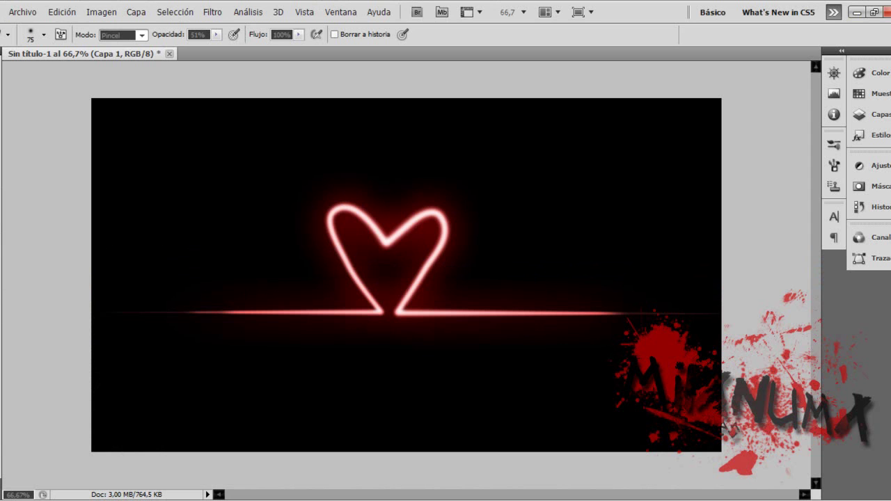
# Add the white text "Love" over the horizontal line to the right of the heart.
pyautogui.press('t')
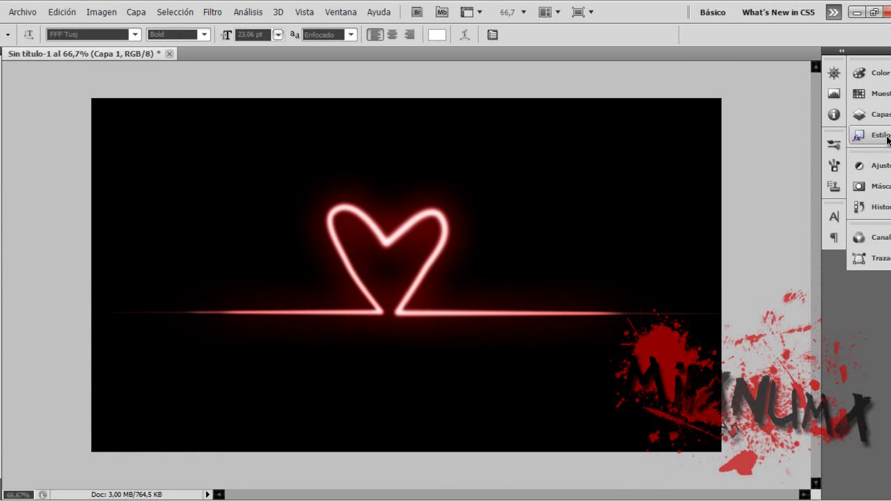
pyautogui.click(863, 115)
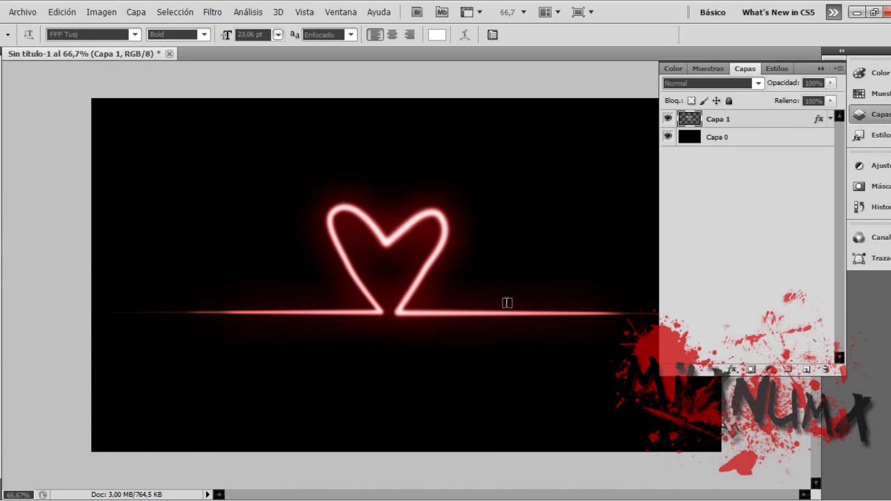
pyautogui.click(488, 315)
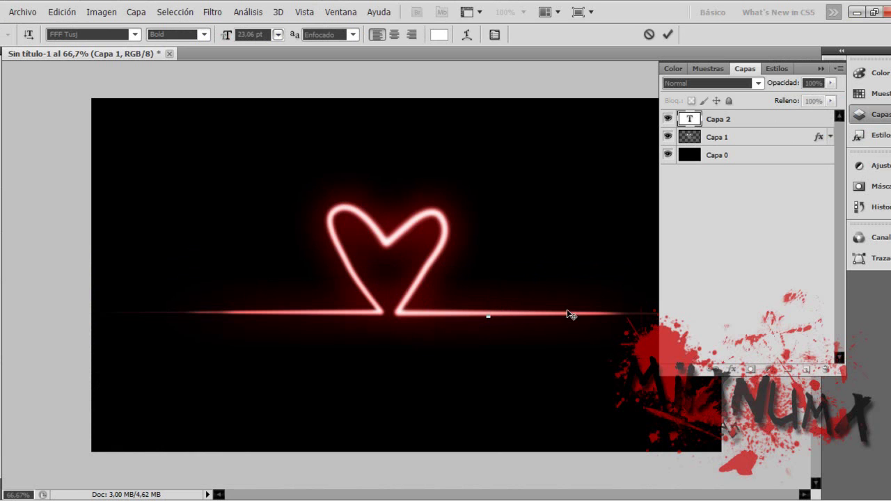
pyautogui.write('Love')
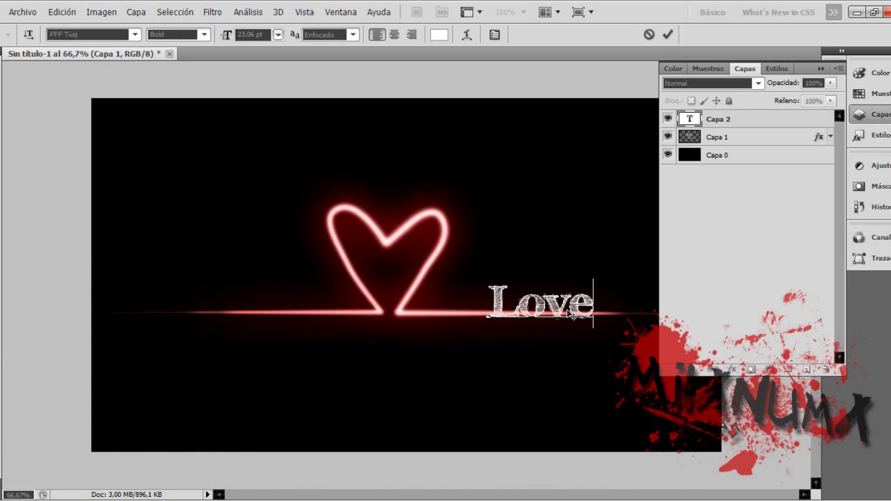
# Change the Love text's font to adams hand and shift the text slightly down and to the right.
pyautogui.hotkey('ctrl', 'a')
pyautogui.click(134, 34)
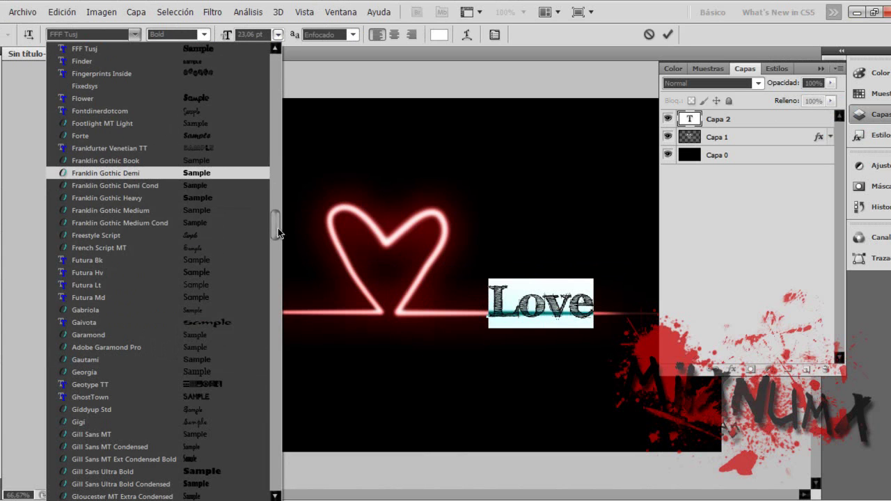
pyautogui.moveTo(279, 234); pyautogui.dragTo(268, 66)
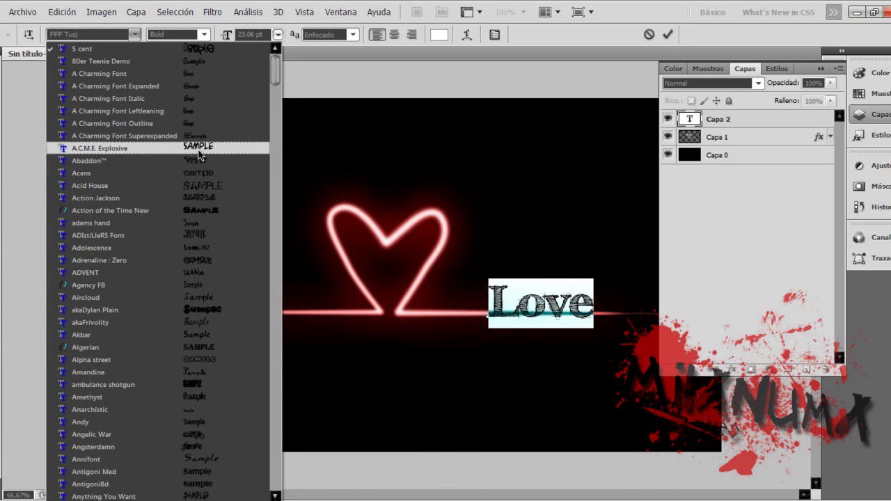
pyautogui.click(199, 150)
pyautogui.press('Down')
pyautogui.press('Down')
pyautogui.press('Down')
pyautogui.press('Down')
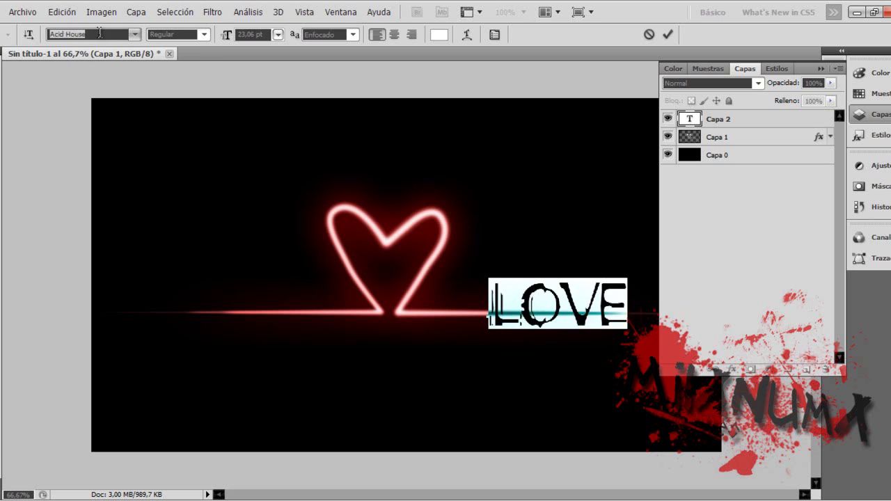
pyautogui.press('Down')
pyautogui.press('Down')
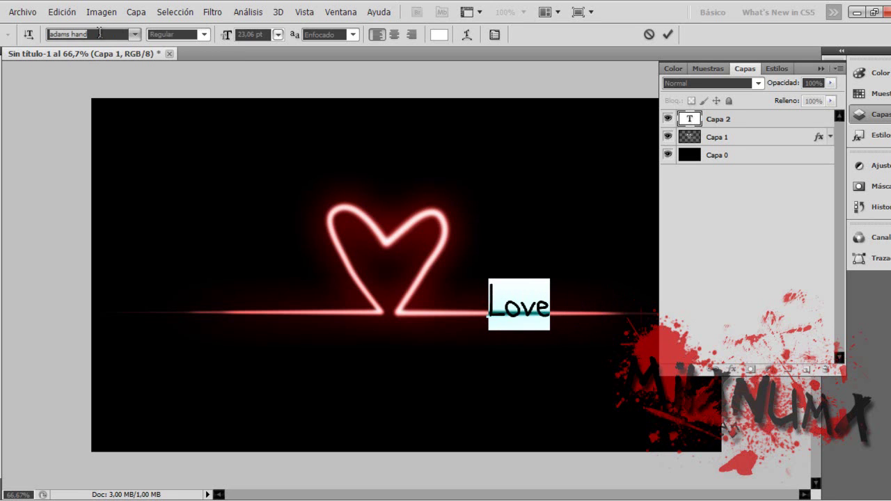
pyautogui.click(736, 123)
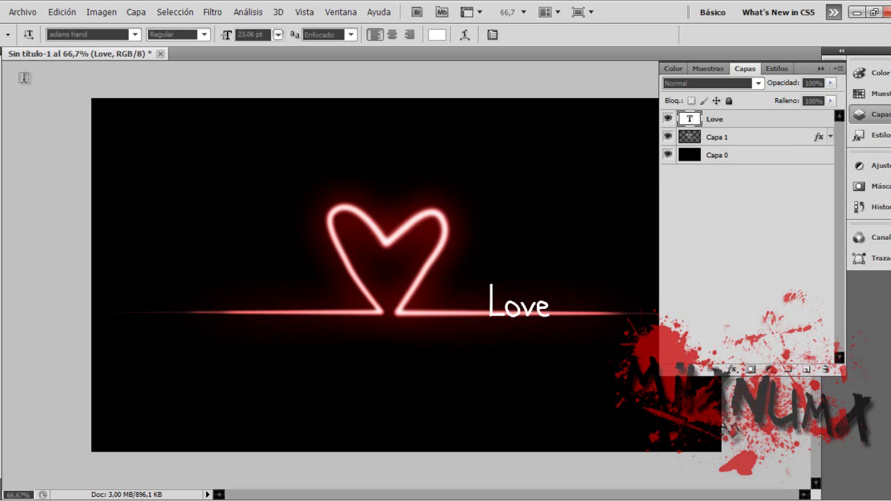
pyautogui.press('v')
pyautogui.moveTo(542, 308); pyautogui.dragTo(547, 310)
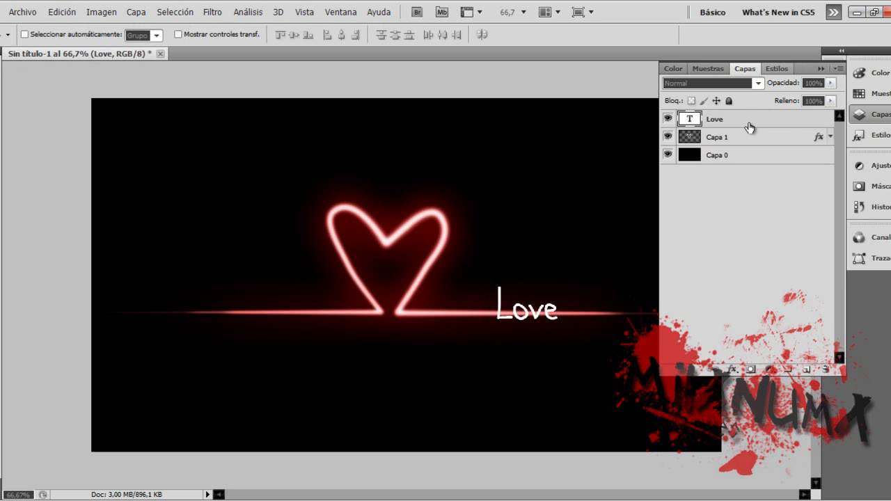
# Copy Capa 1's layer style onto the Love text layer and collapse that layer's effects list.
pyautogui.rightClick(728, 124)
pyautogui.click(720, 138)
pyautogui.click(733, 142)
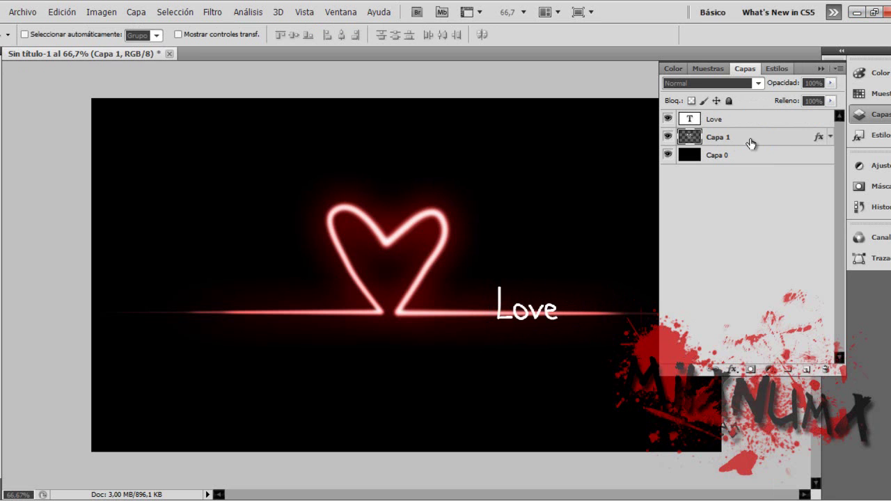
pyautogui.rightClick(750, 147)
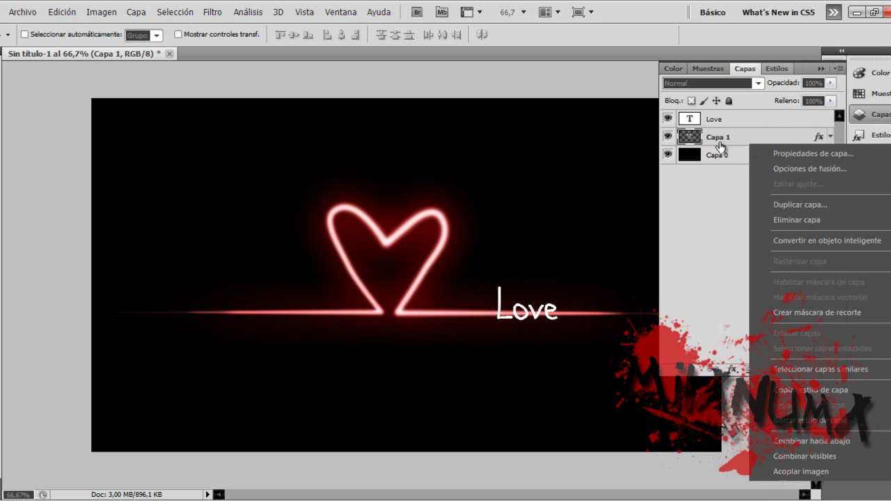
pyautogui.click(724, 143)
pyautogui.rightClick(759, 139)
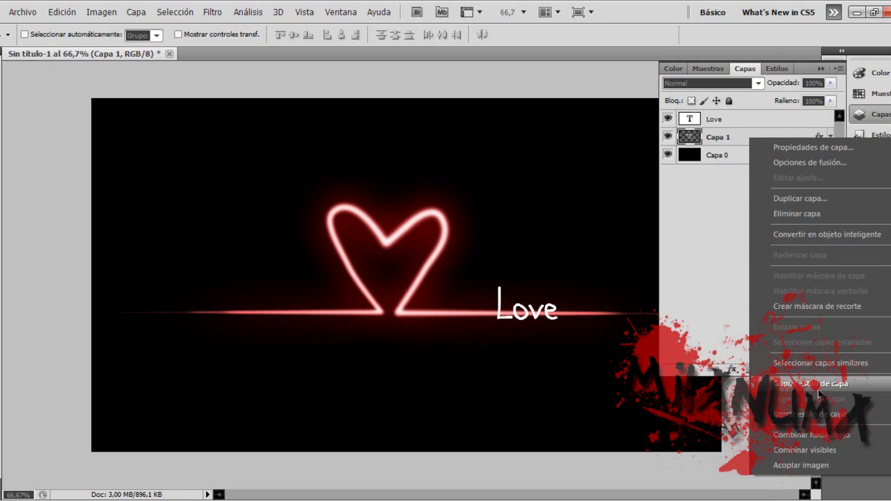
pyautogui.click(735, 133)
pyautogui.click(738, 124)
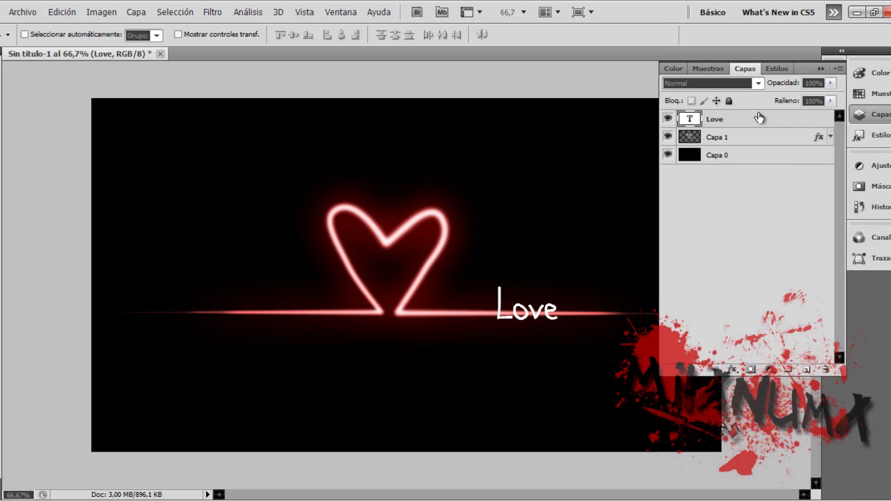
pyautogui.rightClick(733, 117)
pyautogui.click(791, 479)
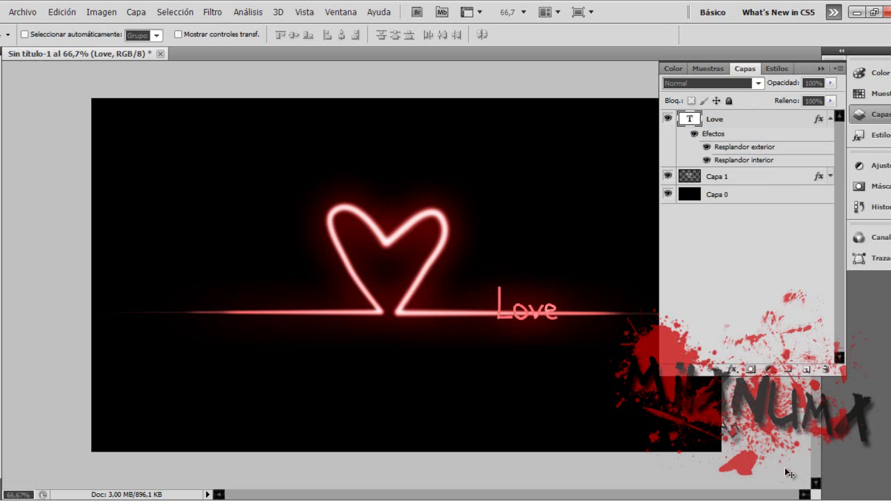
pyautogui.click(829, 119)
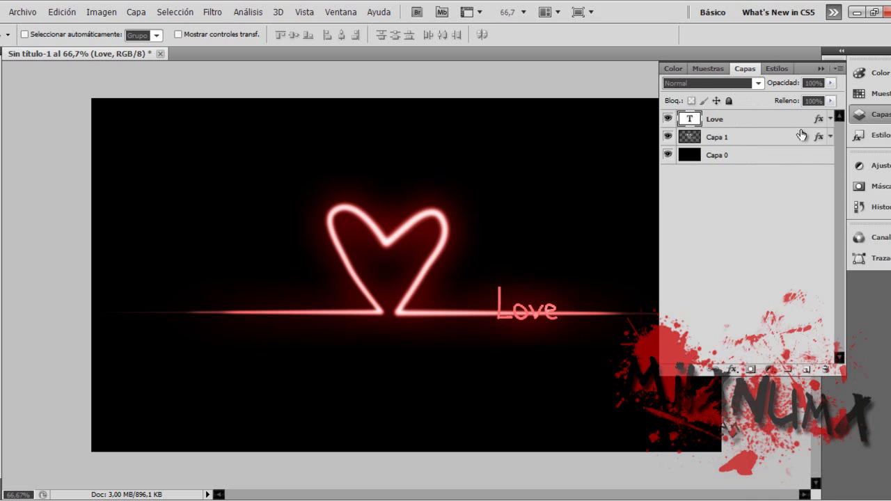
# Reduce the Love layer's Inner Glow (Resplandor interior) size to 5 px and apply the layer style.
pyautogui.doubleClick(740, 127)
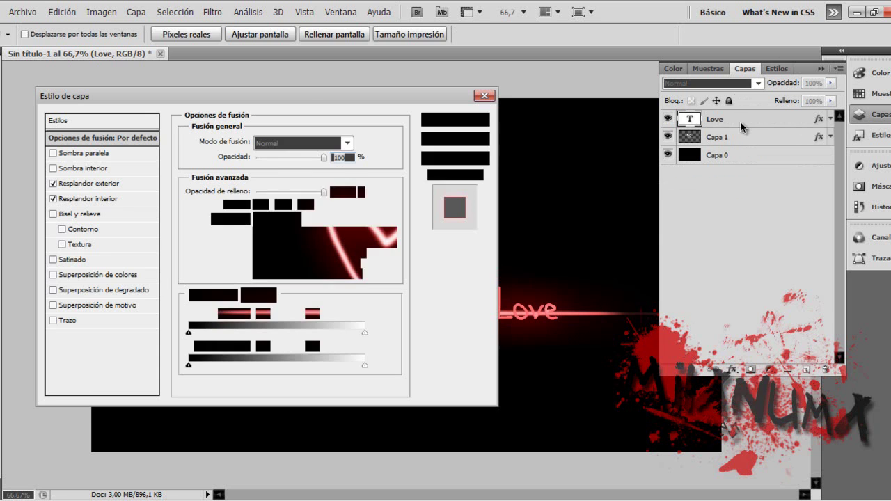
pyautogui.moveTo(288, 93); pyautogui.dragTo(712, 81)
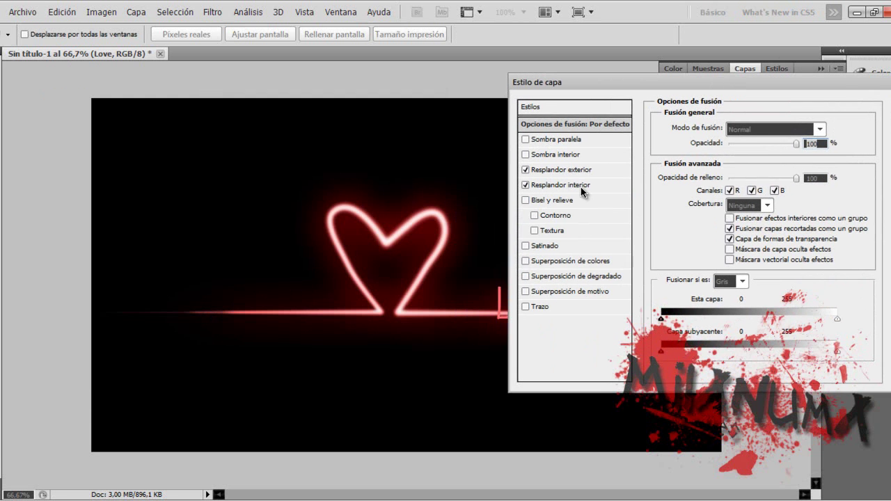
pyautogui.moveTo(638, 83); pyautogui.dragTo(731, 79)
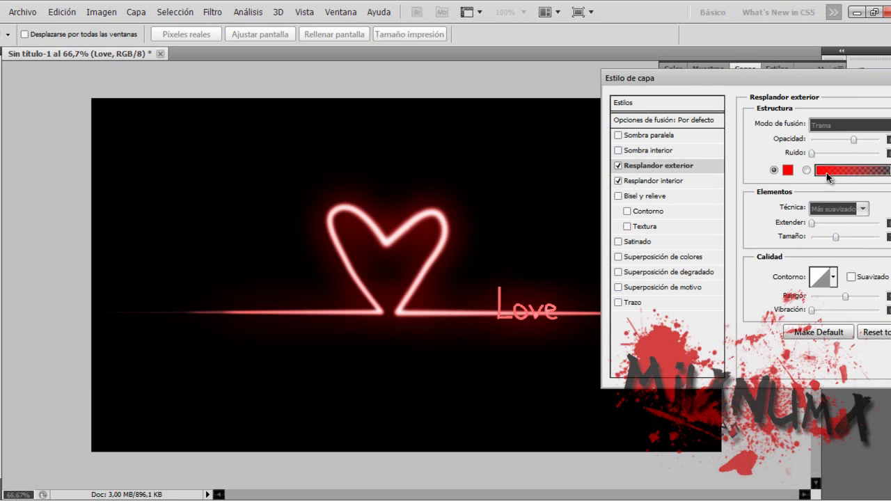
pyautogui.moveTo(835, 237); pyautogui.dragTo(813, 250)
pyautogui.click(700, 182)
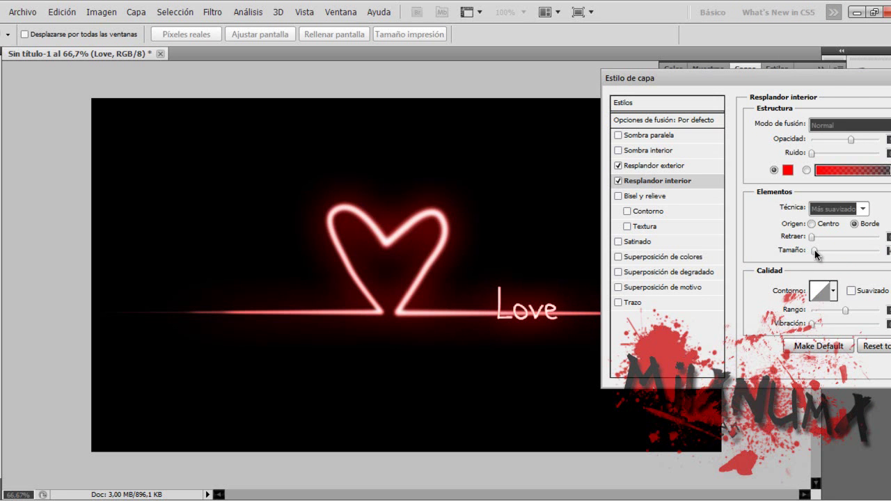
pyautogui.moveTo(826, 77); pyautogui.dragTo(568, 95)
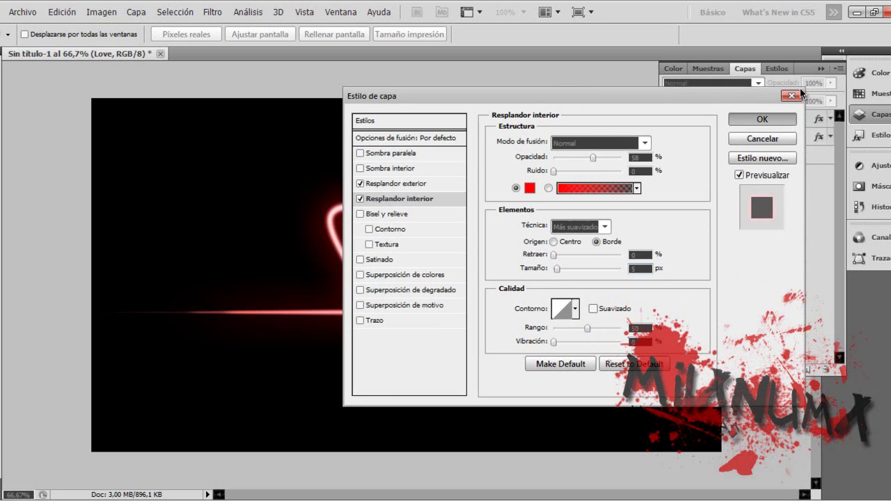
pyautogui.click(762, 119)
# Check the Music wallpaper on the desktop for reference and set the Eraser to 37% opacity and a 16 px soft brush.
pyautogui.click(855, 12)
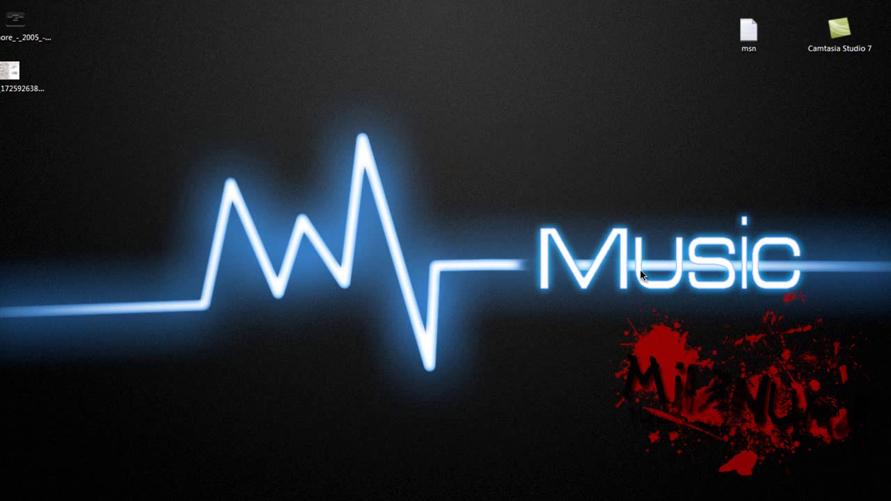
pyautogui.hotkey('alt', 'Tab')
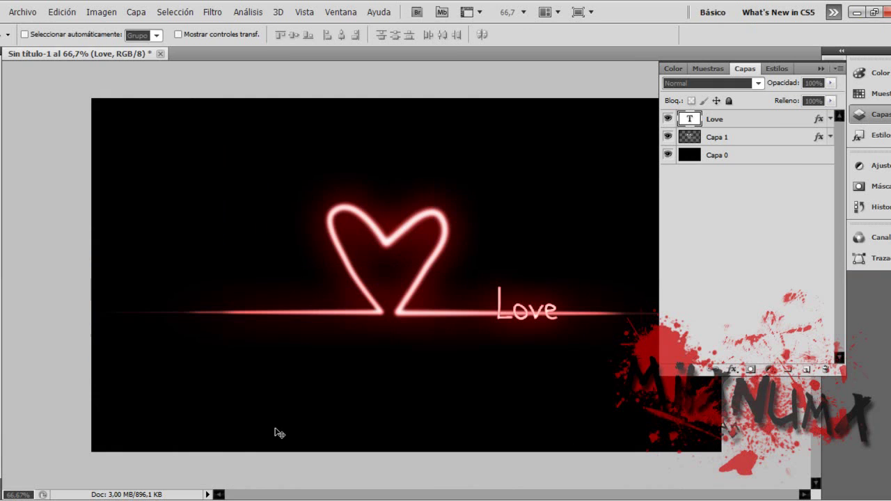
pyautogui.press('z')
pyautogui.moveTo(466, 273); pyautogui.dragTo(581, 341)
pyautogui.click(1, 242)
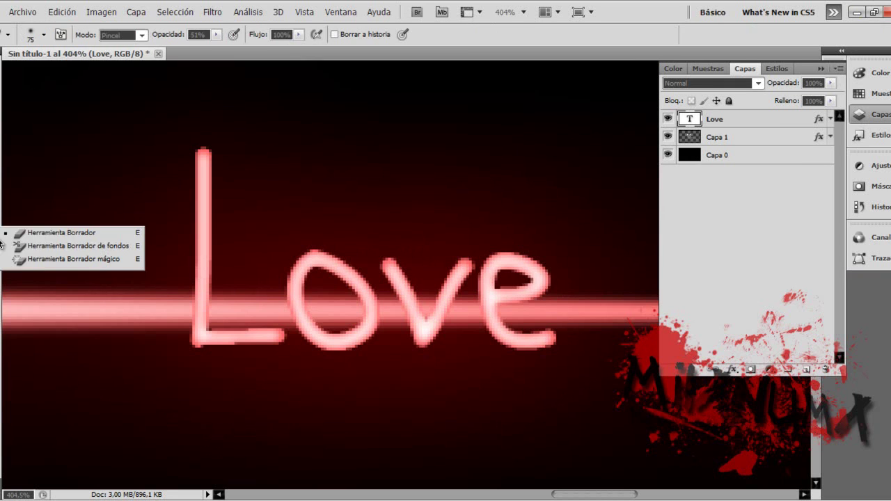
pyautogui.click(20, 236)
pyautogui.moveTo(218, 36); pyautogui.dragTo(206, 47)
pyautogui.rightClick(229, 245)
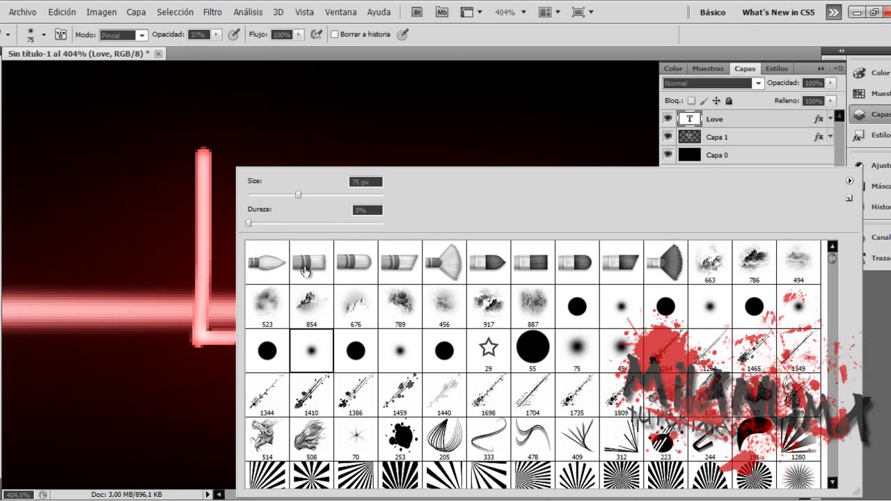
pyautogui.moveTo(299, 195); pyautogui.dragTo(262, 199)
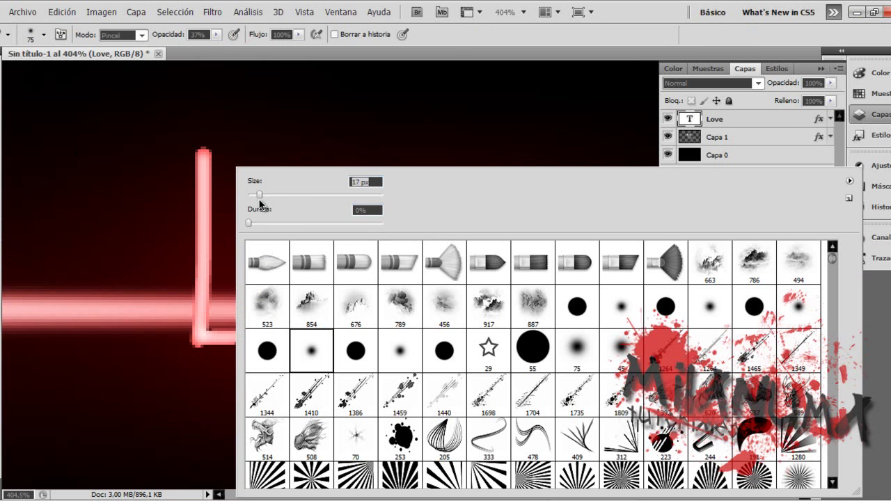
pyautogui.click(537, 29)
# Partially erase the glowing line on layer Capa 1 just before the L and behind the Love letters, undoing the stroke that overshoots.
pyautogui.click(750, 139)
pyautogui.moveTo(175, 307)
pyautogui.mouseDown()
pyautogui.moveTo(166, 268)
pyautogui.moveTo(143, 312)
pyautogui.mouseUp()
pyautogui.moveTo(108, 314)
pyautogui.mouseDown()
pyautogui.moveTo(155, 313)
pyautogui.moveTo(165, 303)
pyautogui.moveTo(76, 302)
pyautogui.moveTo(184, 315)
pyautogui.moveTo(172, 319)
pyautogui.moveTo(231, 308)
pyautogui.mouseUp()
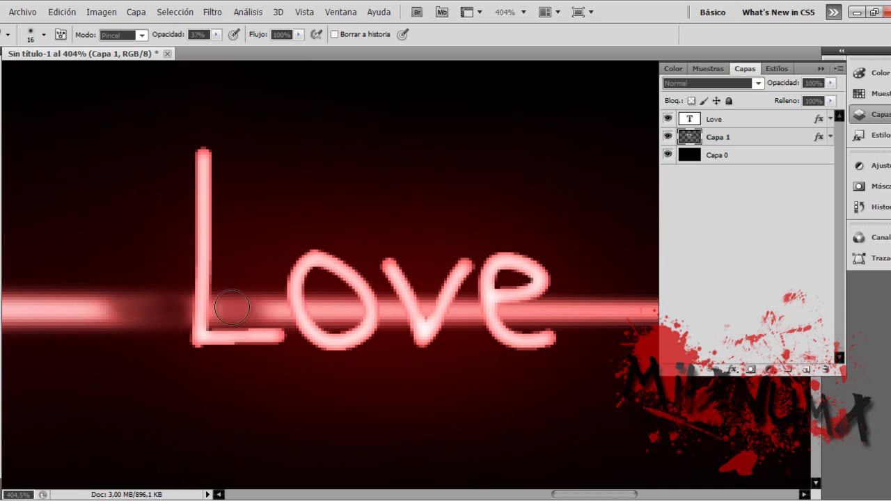
pyautogui.hotkey('ctrl', 'z')
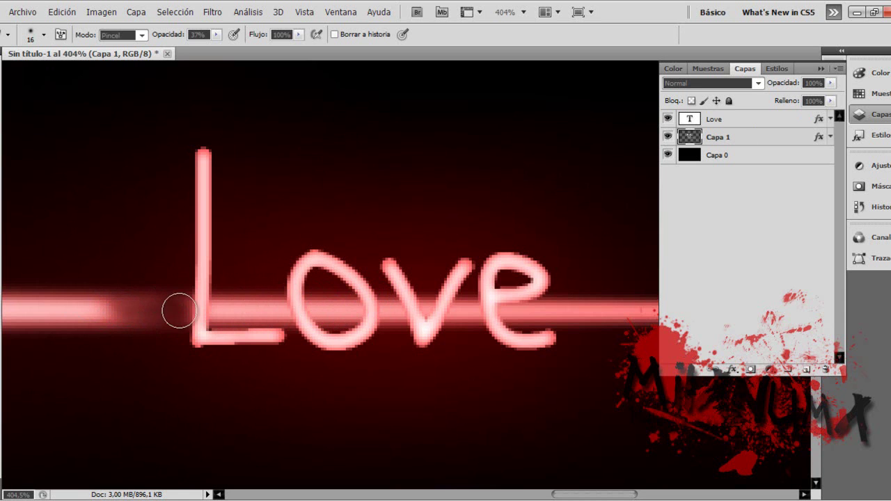
pyautogui.moveTo(179, 269)
pyautogui.mouseDown()
pyautogui.moveTo(139, 308)
pyautogui.moveTo(193, 302)
pyautogui.moveTo(180, 320)
pyautogui.moveTo(245, 310)
pyautogui.moveTo(527, 313)
pyautogui.moveTo(424, 325)
pyautogui.mouseUp()
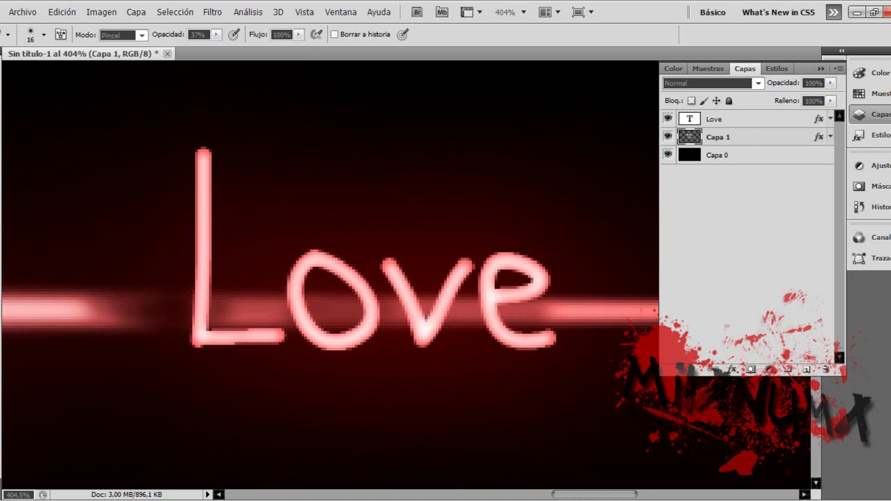
pyautogui.press('z')
pyautogui.keyDown('alt'); pyautogui.click(239, 310); pyautogui.keyUp('alt')
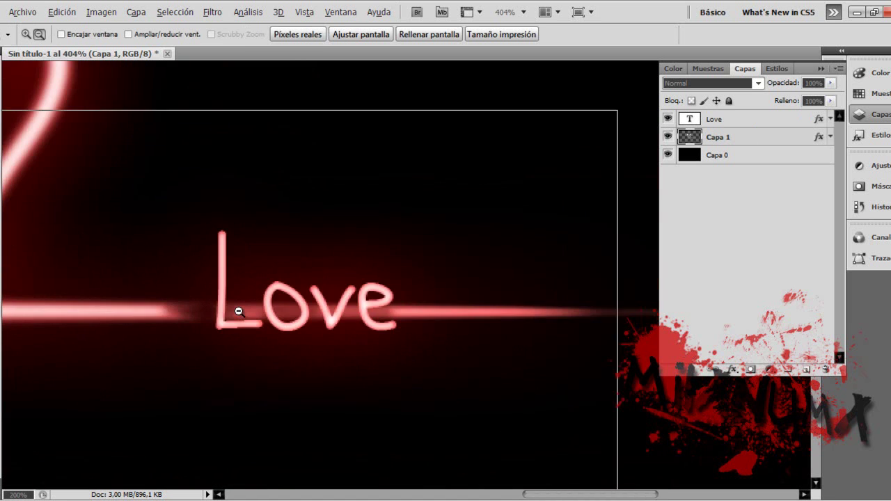
pyautogui.keyDown('alt'); pyautogui.click(238, 312); pyautogui.keyUp('alt')
pyautogui.keyDown('alt'); pyautogui.click(238, 311); pyautogui.keyUp('alt')
pyautogui.click(453, 320)
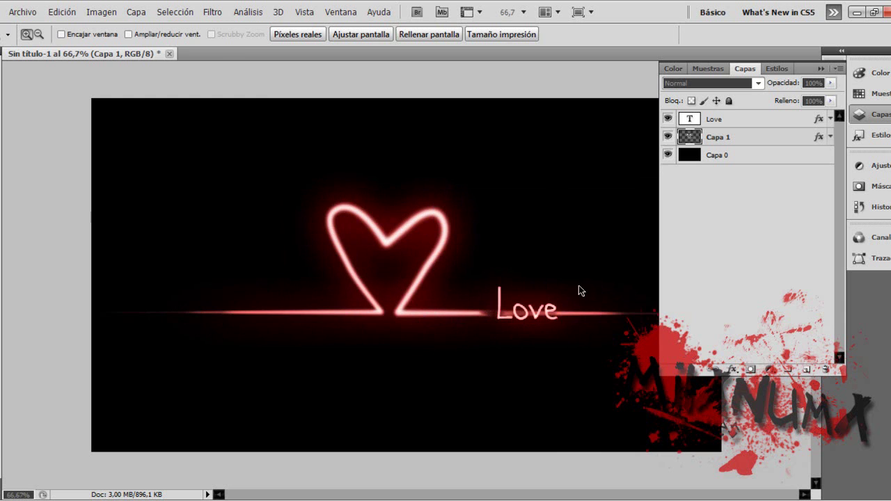
pyautogui.click(820, 68)
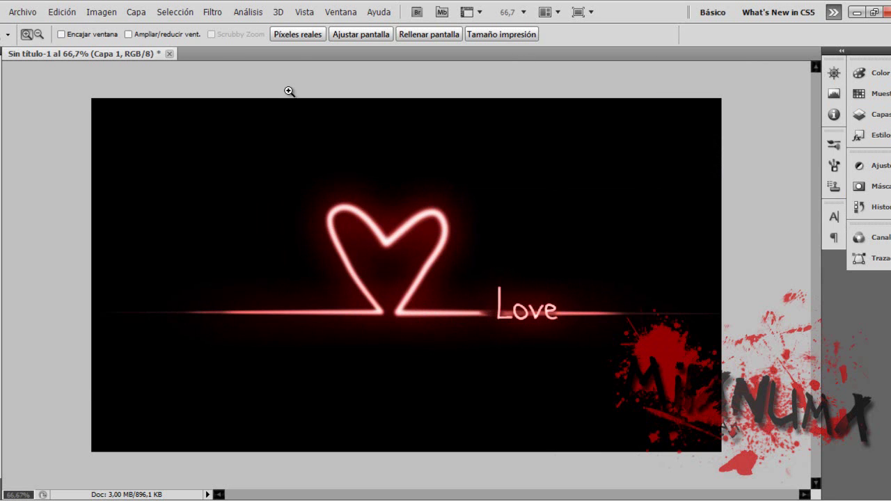
pyautogui.click(23, 12)
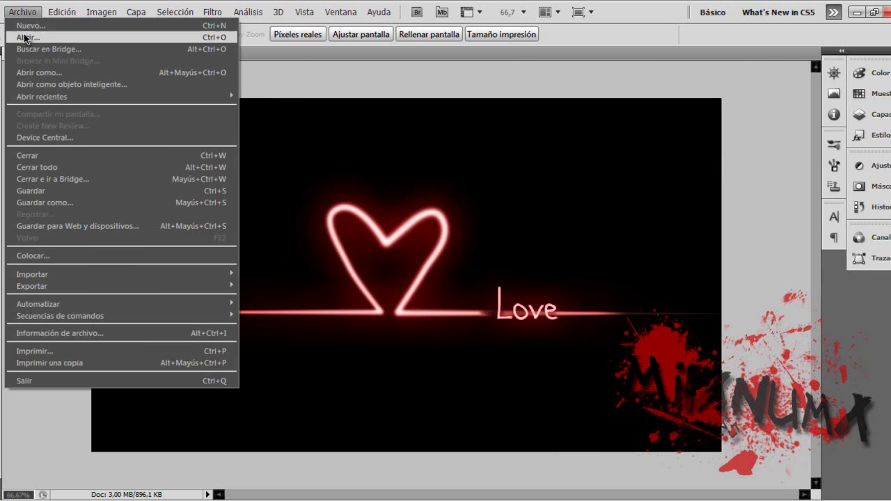
pyautogui.click(88, 203)
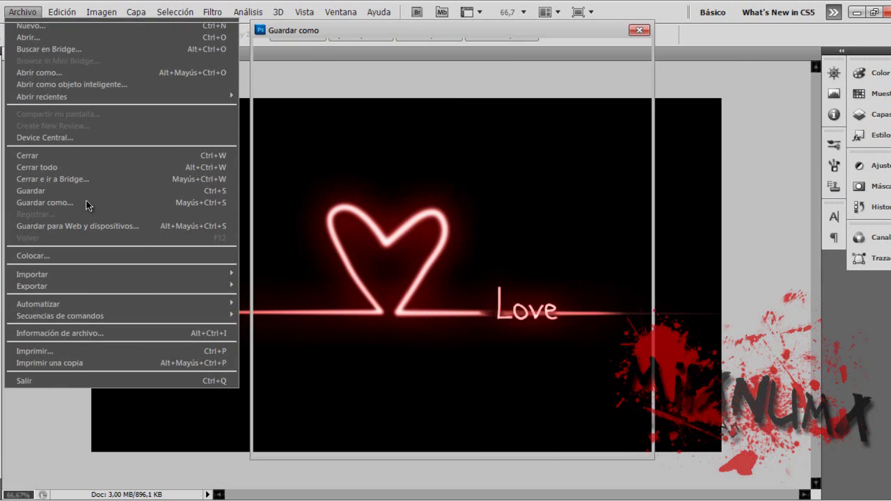
pyautogui.click(646, 31)
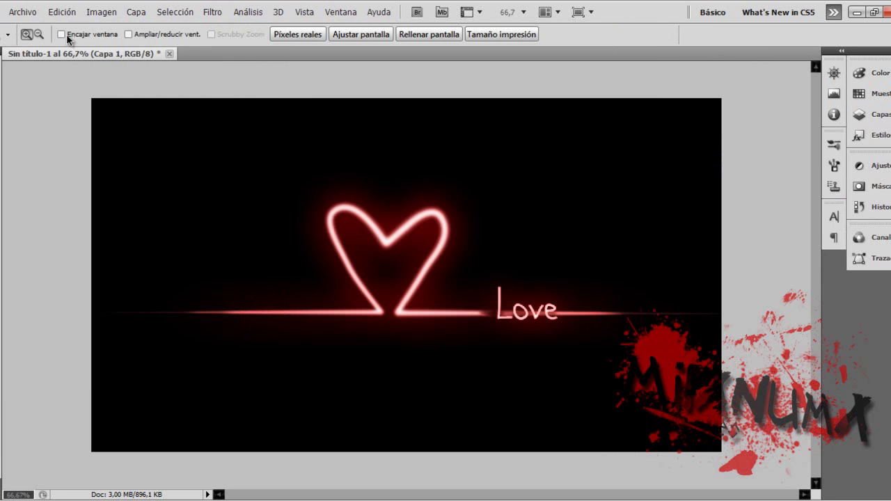
# Save a JPEG copy of the image to the desktop (Escritorio) as Sin título-1.jpg.
pyautogui.click(21, 14)
pyautogui.click(76, 203)
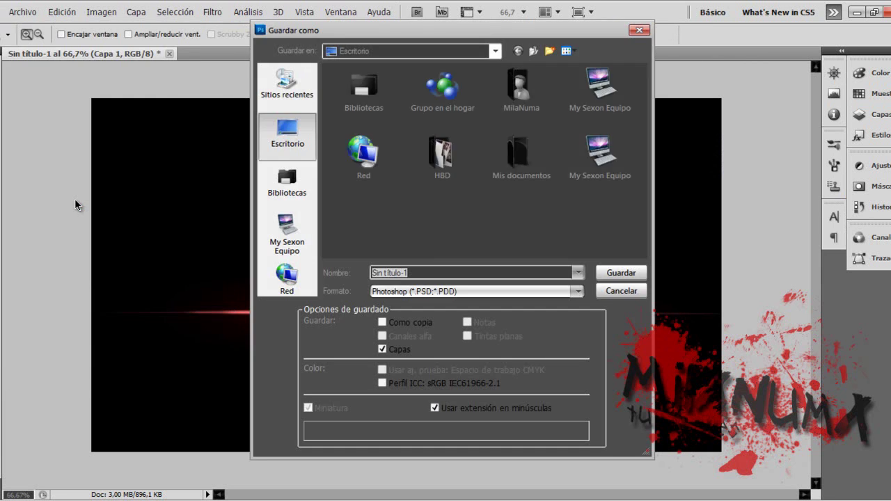
pyautogui.click(497, 293)
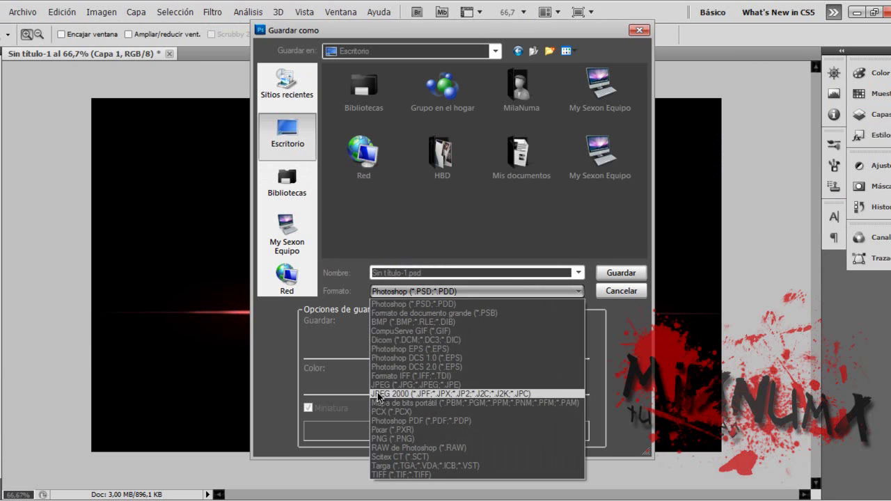
pyautogui.click(390, 384)
pyautogui.click(629, 274)
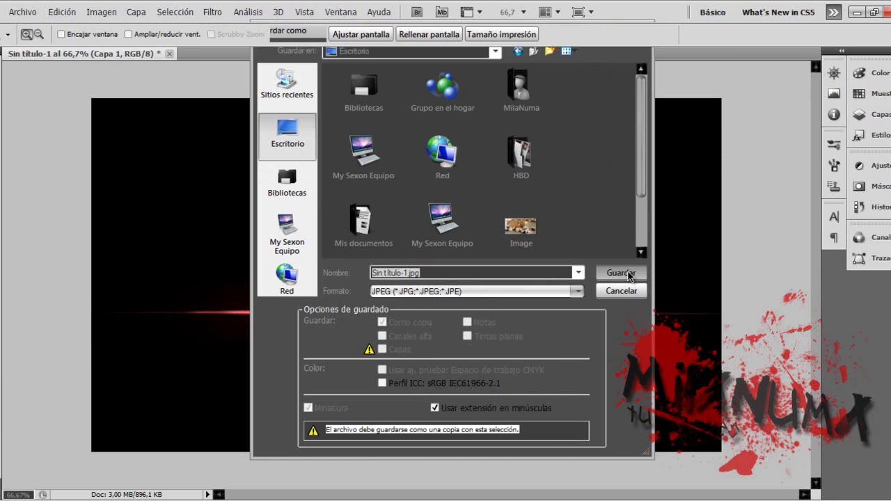
pyautogui.click(483, 130)
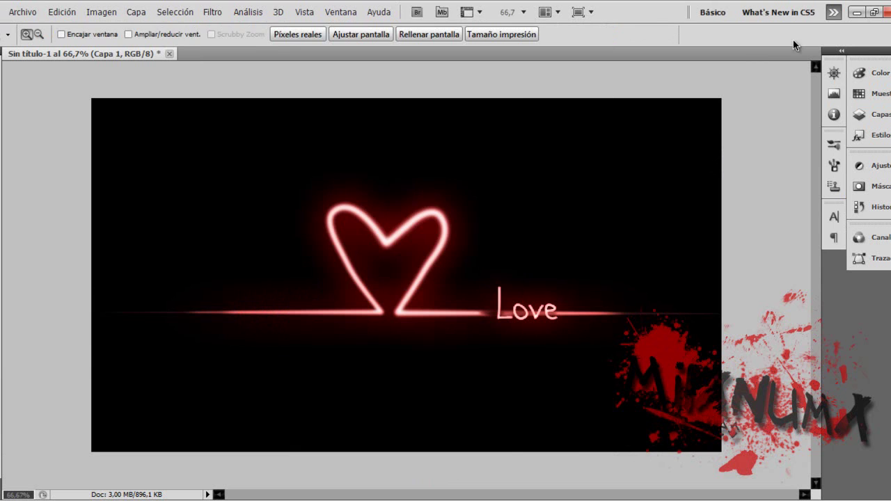
# Set the saved Sin título-1 image as the desktop background and place its icon below the other desktop files.
pyautogui.click(858, 14)
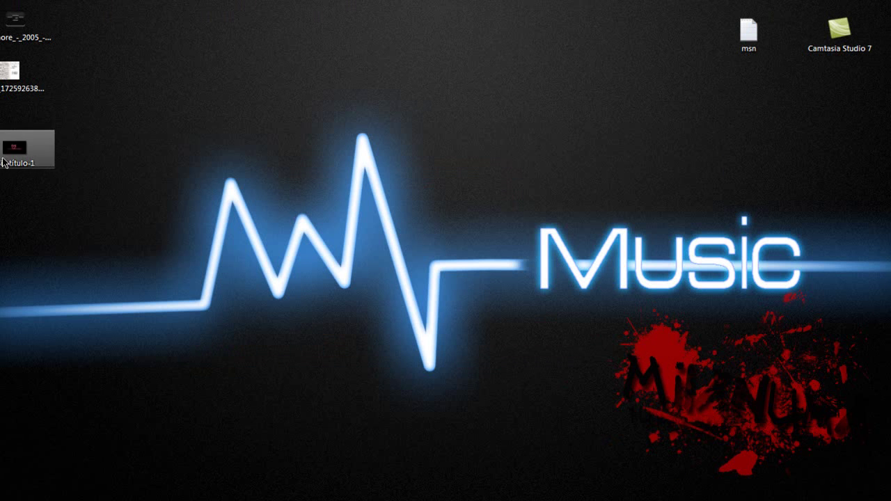
pyautogui.moveTo(14, 142); pyautogui.dragTo(432, 219)
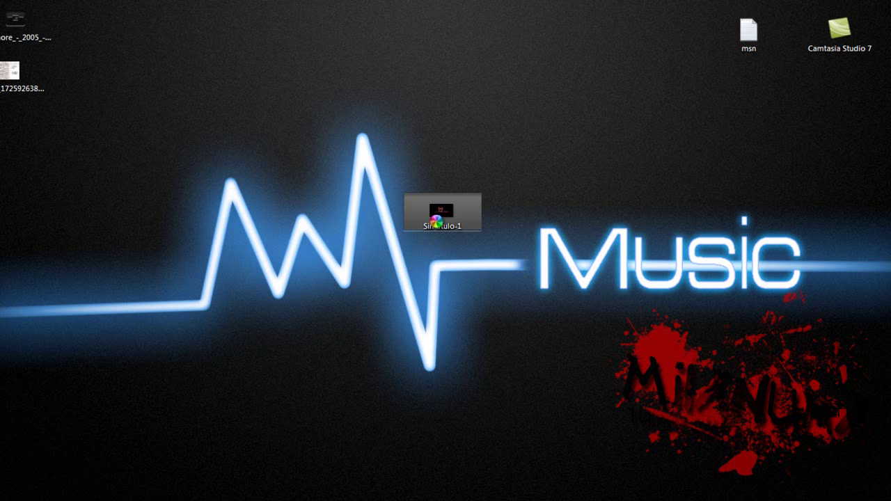
pyautogui.rightClick(431, 216)
pyautogui.click(509, 135)
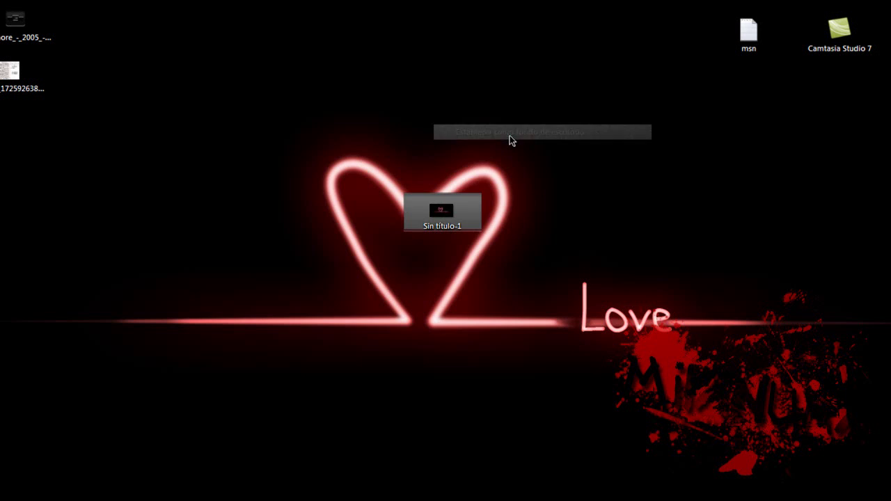
pyautogui.moveTo(71, 158); pyautogui.dragTo(10, 131)
pyautogui.click(248, 184)
pyautogui.moveTo(199, 54); pyautogui.dragTo(882, 500)
pyautogui.moveTo(669, 437); pyautogui.dragTo(858, 400)
pyautogui.click(340, 318)
pyautogui.moveTo(247, 64); pyautogui.dragTo(692, 288)
pyautogui.moveTo(890, 437); pyautogui.dragTo(316, 179)
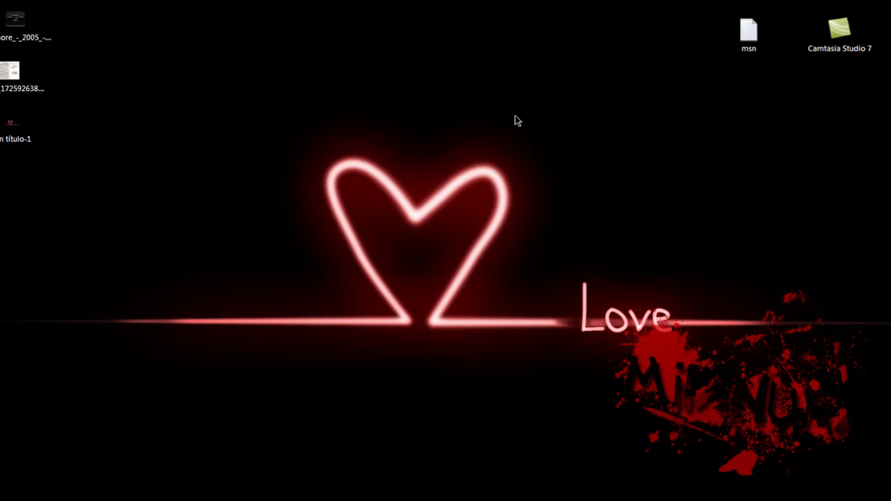